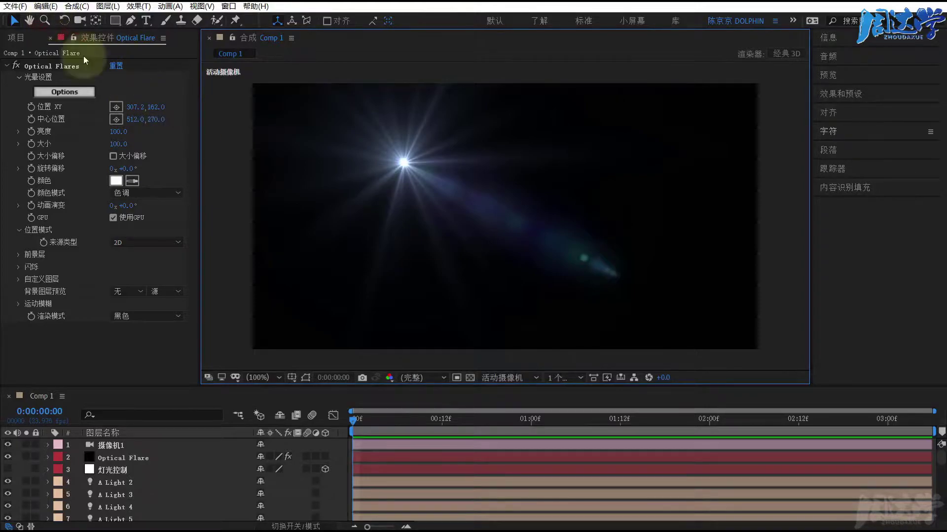
# Open the '4.2 Groups of Lights' project file from File > Open Project.
pyautogui.click(15, 6)
pyautogui.click(22, 34)
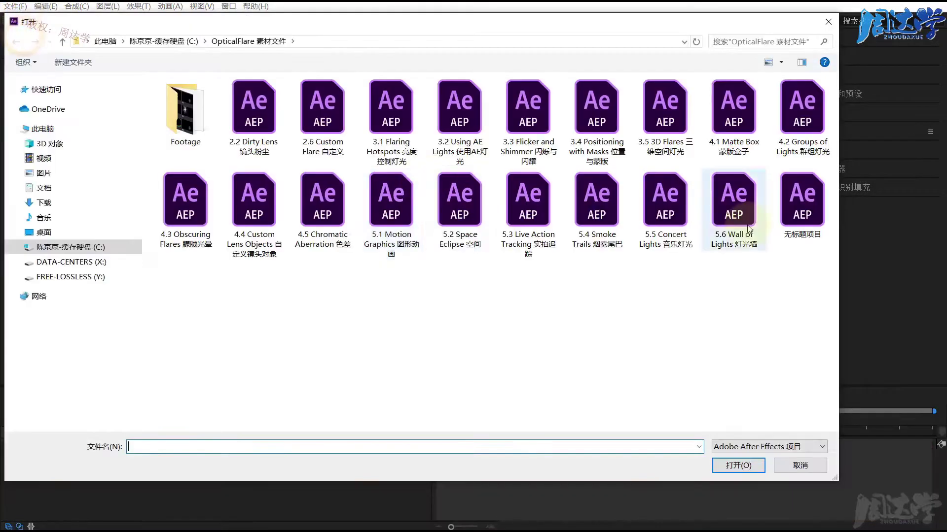
pyautogui.click(808, 111)
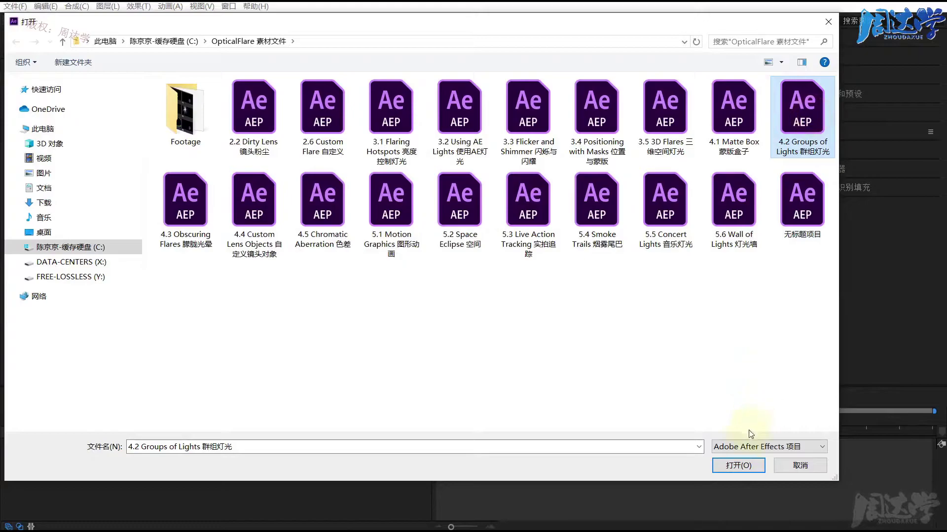
pyautogui.click(732, 466)
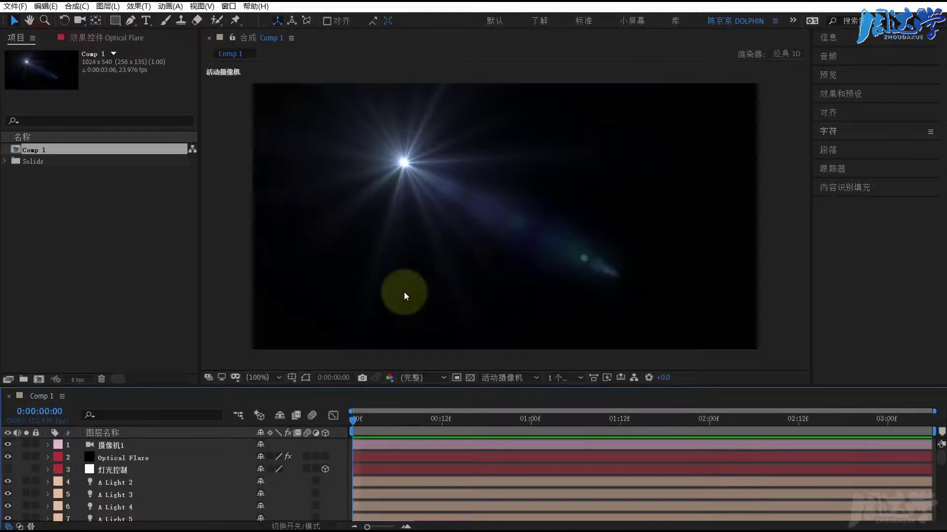
pyautogui.doubleClick(224, 402)
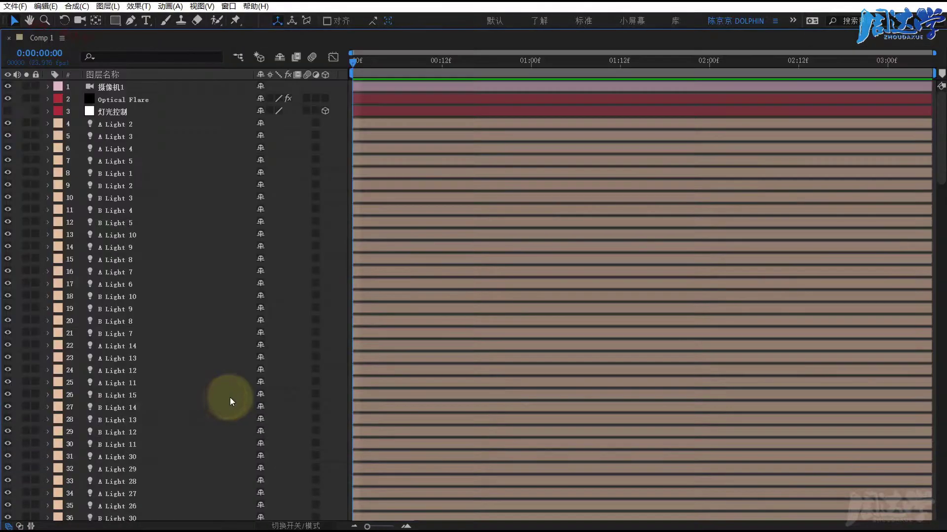
pyautogui.click(111, 88)
pyautogui.click(115, 114)
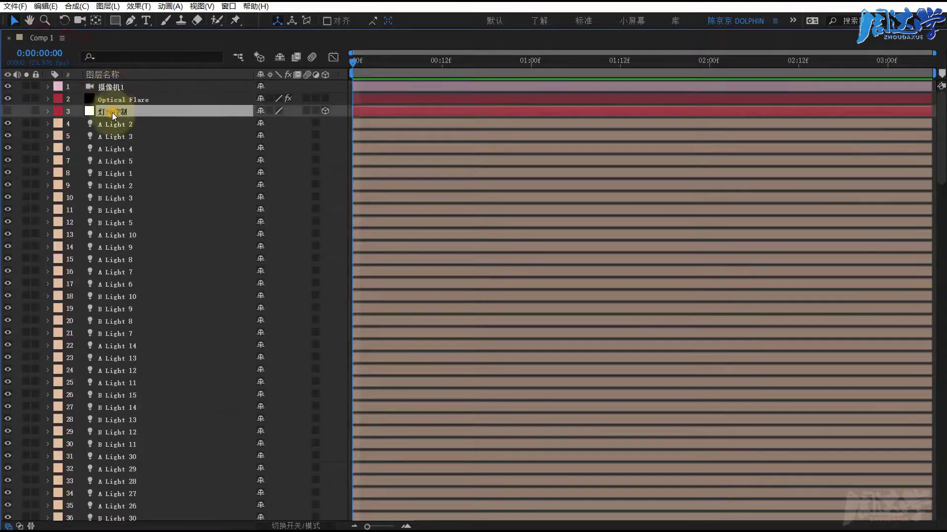
pyautogui.click(117, 124)
pyautogui.scroll(-5, 187, 330)
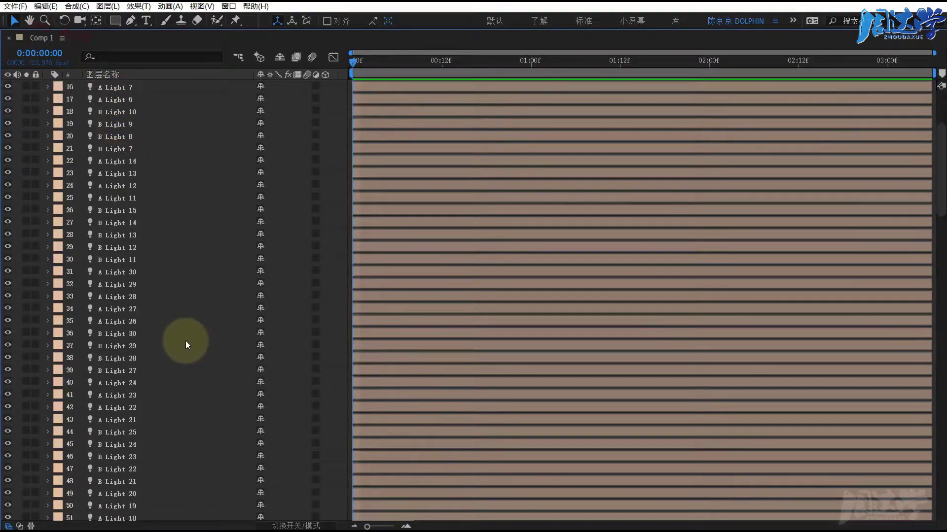
pyautogui.scroll(-5, 184, 356)
pyautogui.scroll(-5, 184, 357)
pyautogui.scroll(-5, 184, 357)
pyautogui.scroll(-5, 185, 357)
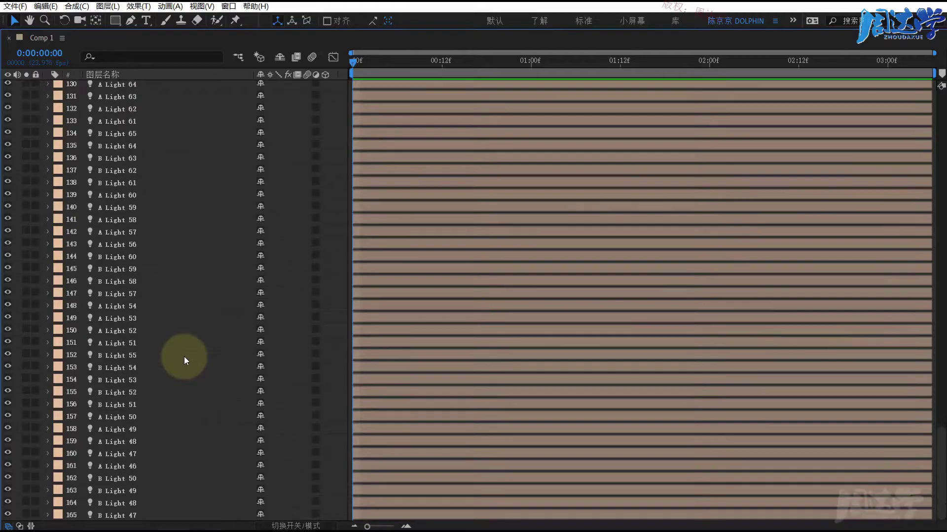
pyautogui.keyDown('shift'); pyautogui.click(122, 515); pyautogui.keyUp('shift')
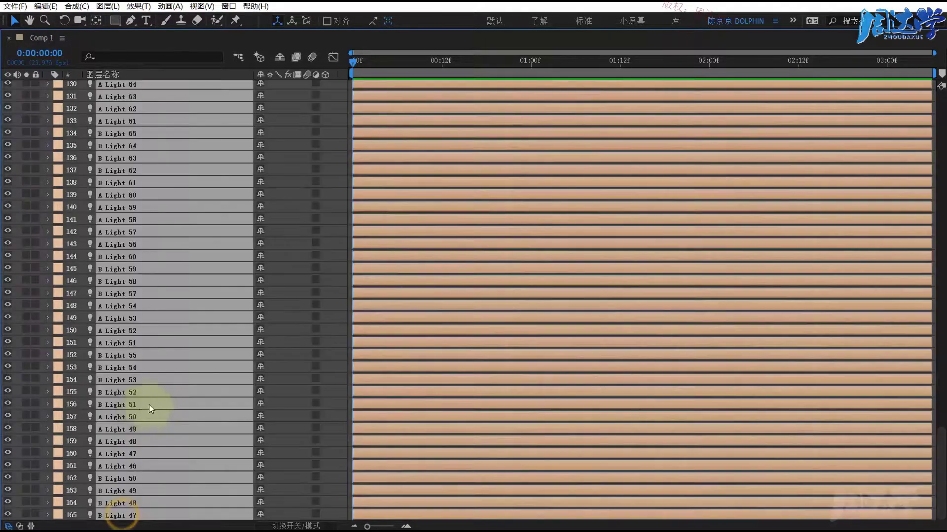
pyautogui.click(481, 267)
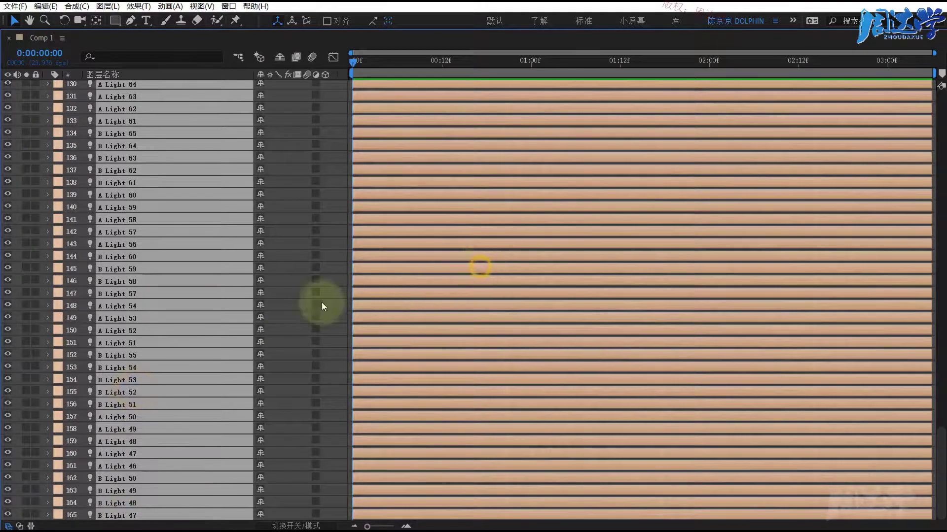
pyautogui.scroll(1, 295, 311)
pyautogui.scroll(8, 268, 323)
pyautogui.scroll(8, 268, 323)
pyautogui.scroll(8, 269, 324)
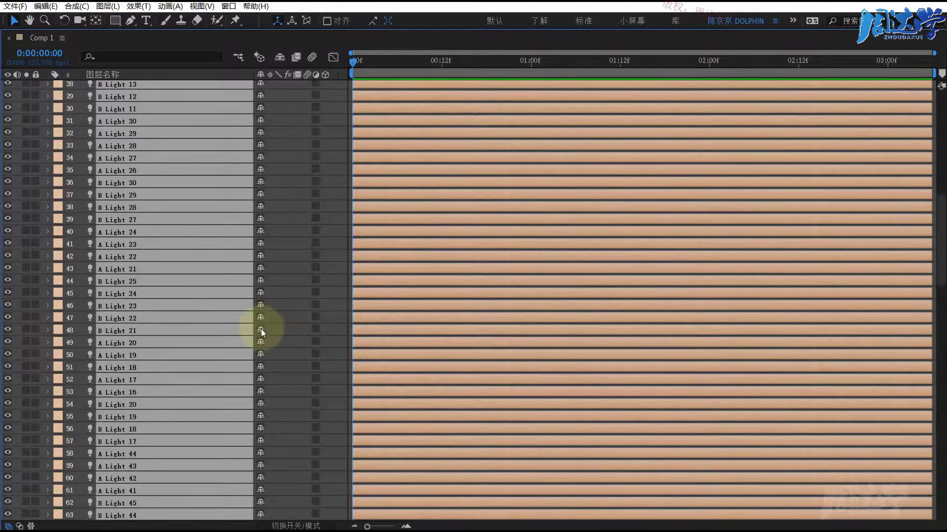
pyautogui.scroll(6, 261, 329)
pyautogui.scroll(2, 262, 329)
pyautogui.click(152, 110)
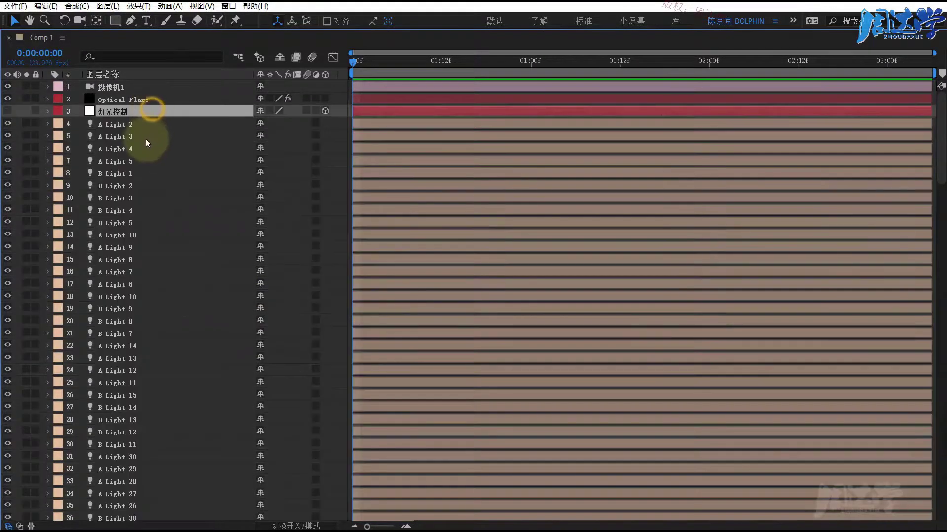
pyautogui.click(140, 137)
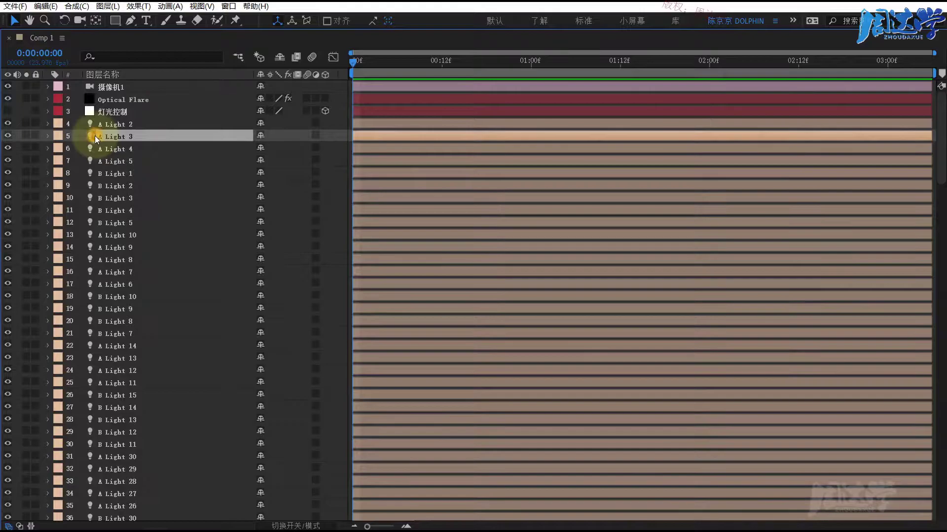
pyautogui.doubleClick(95, 136)
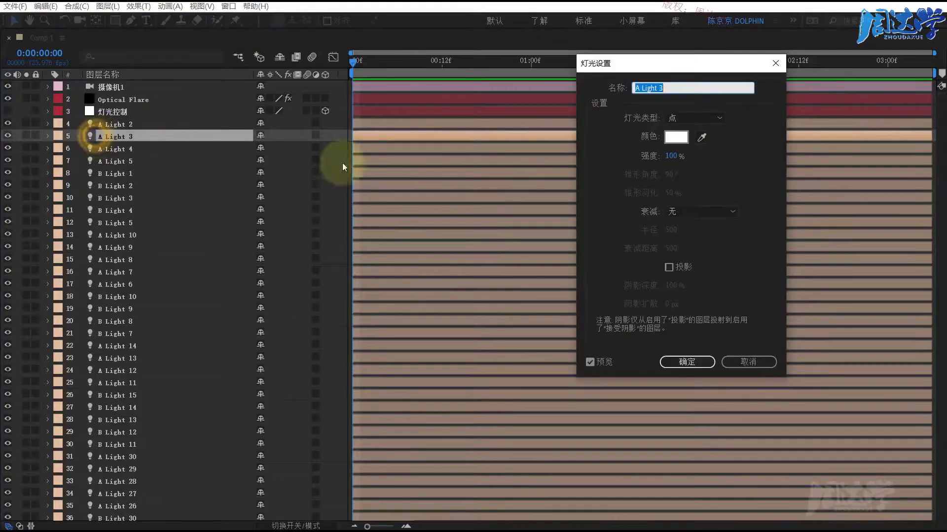
pyautogui.doubleClick(638, 88)
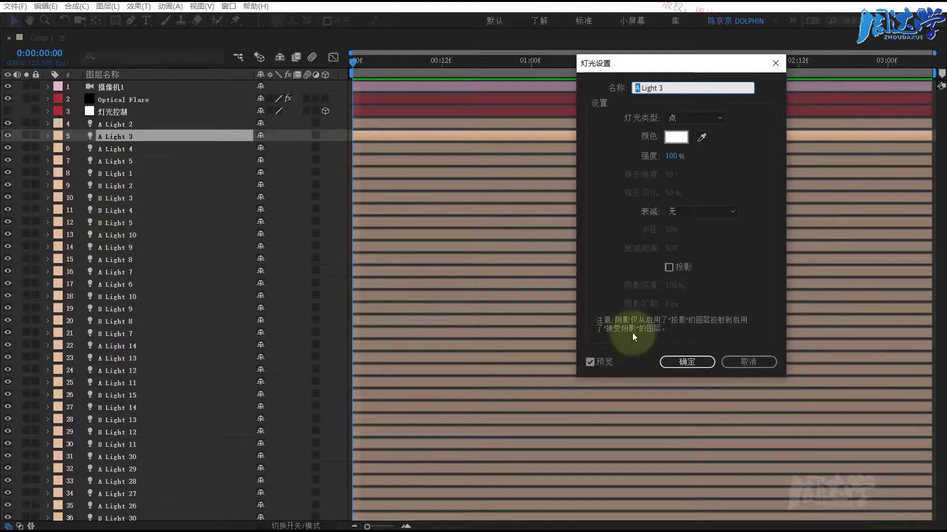
pyautogui.click(749, 360)
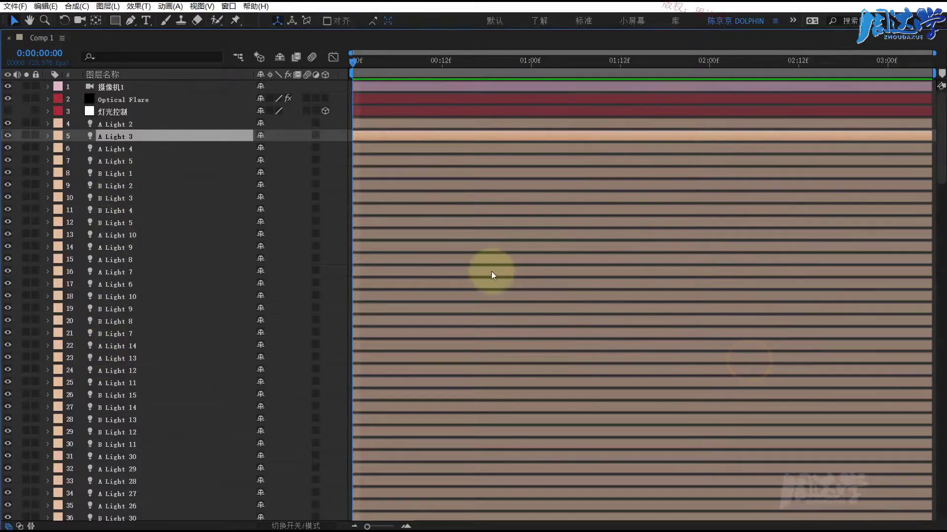
# Restore the normal workspace, turn on Show Layer Controls and inspect the A Light 2 light.
pyautogui.press('`')
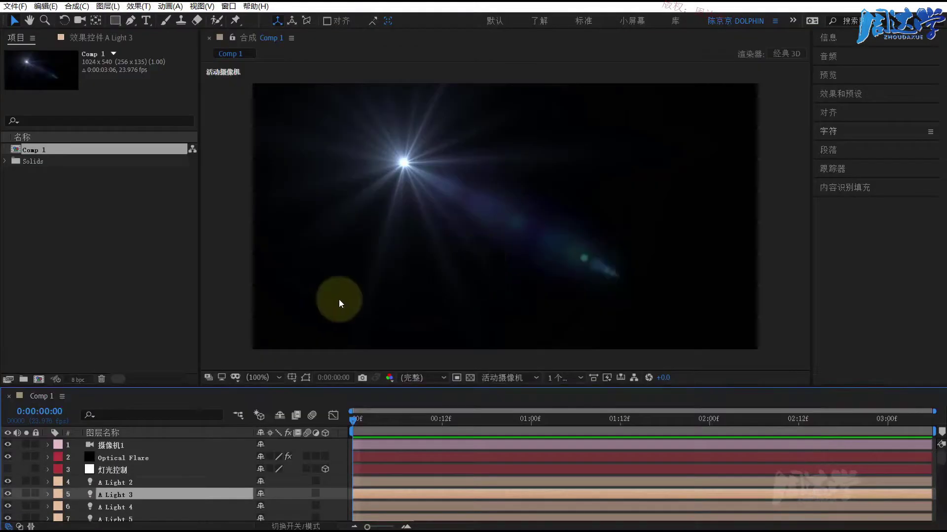
pyautogui.click(202, 6)
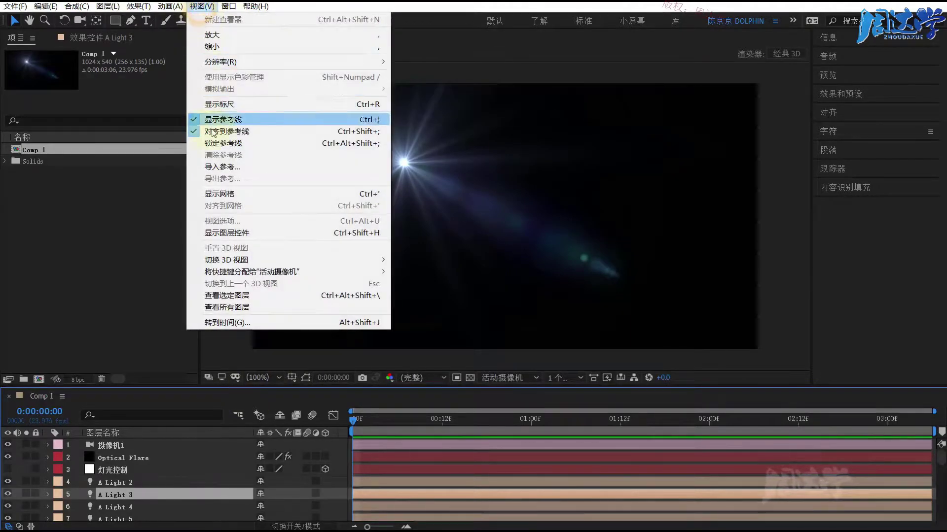
pyautogui.click(247, 236)
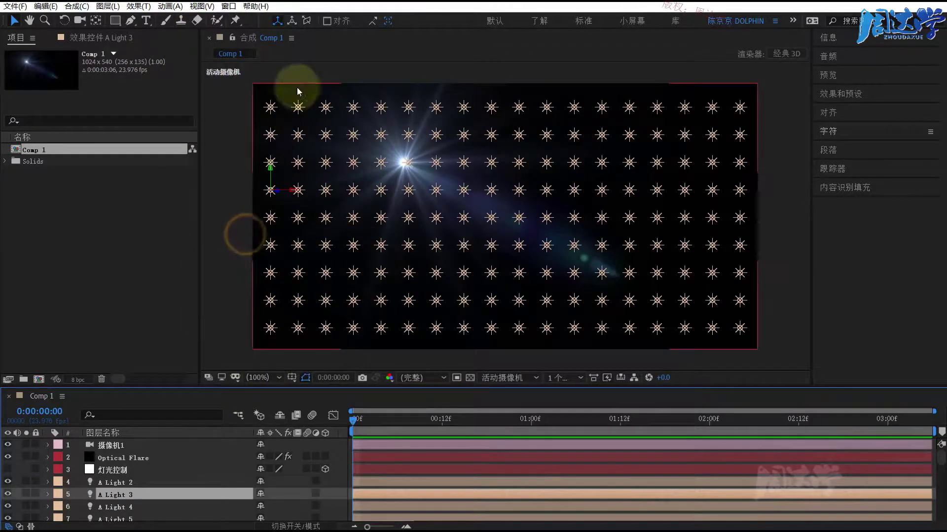
pyautogui.click(270, 134)
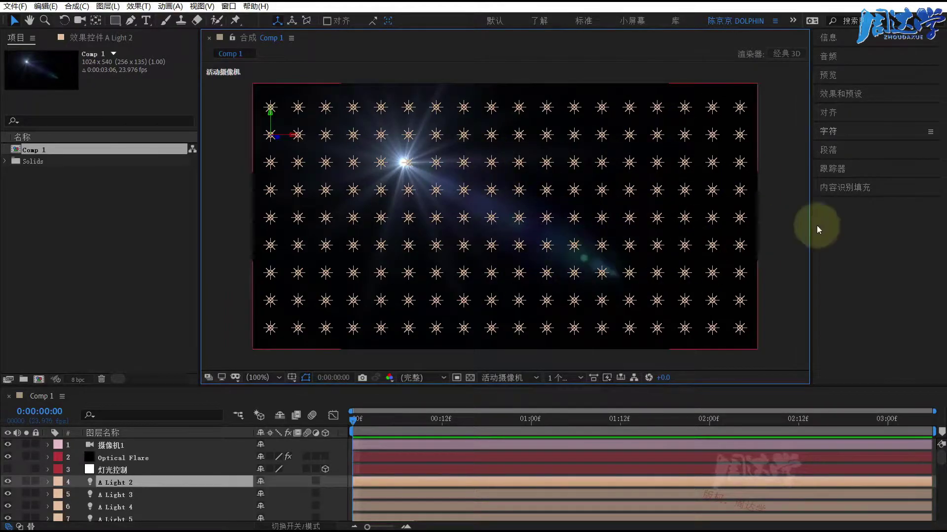
pyautogui.click(799, 217)
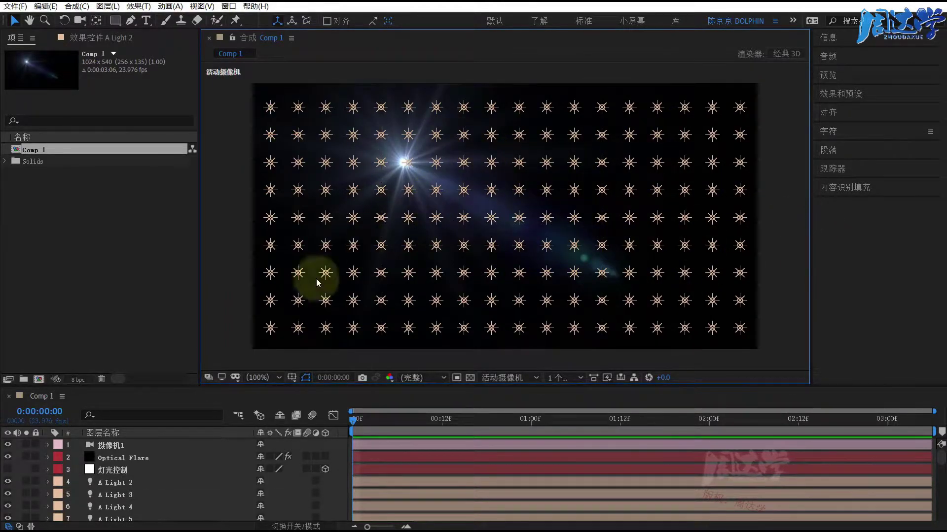
# Hide layer controls and show the Optical Flare layer's effect properties in a widened panel.
pyautogui.click(124, 458)
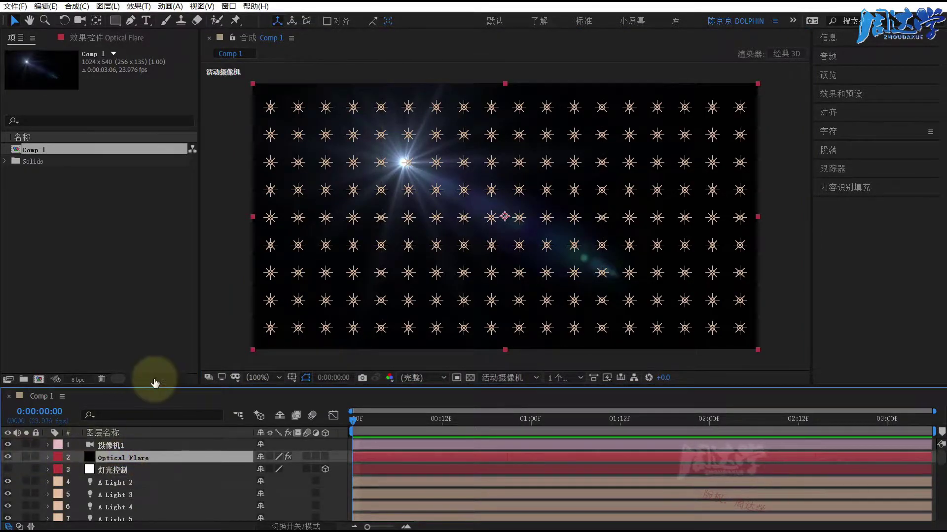
pyautogui.click(199, 7)
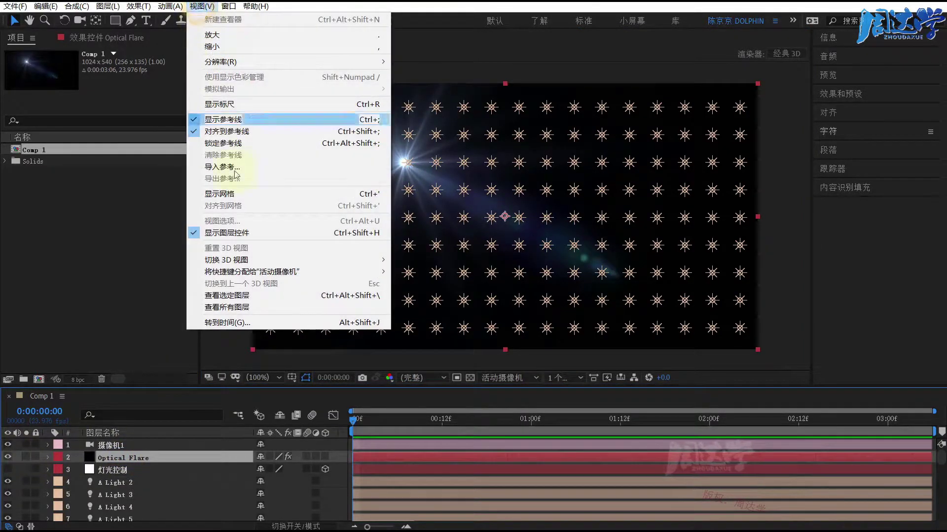
pyautogui.click(239, 233)
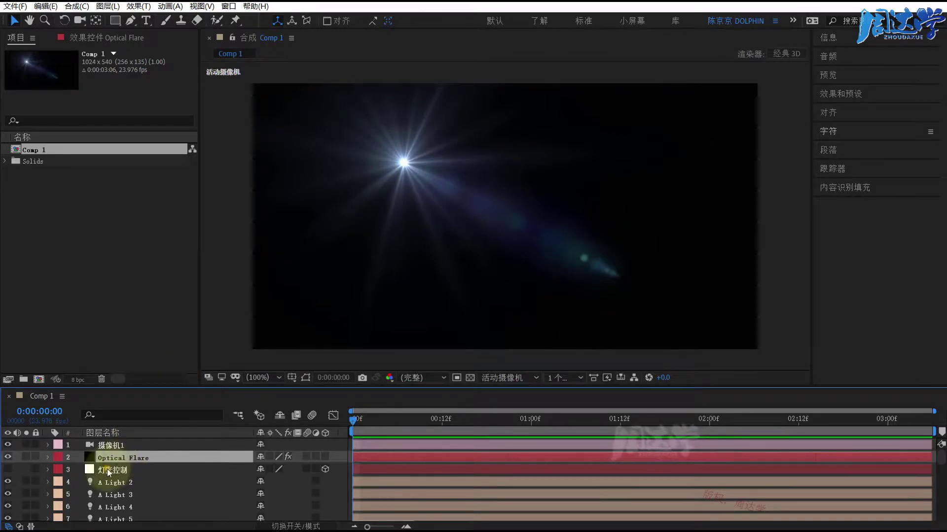
pyautogui.press('F3')
pyautogui.moveTo(201, 146); pyautogui.dragTo(241, 147)
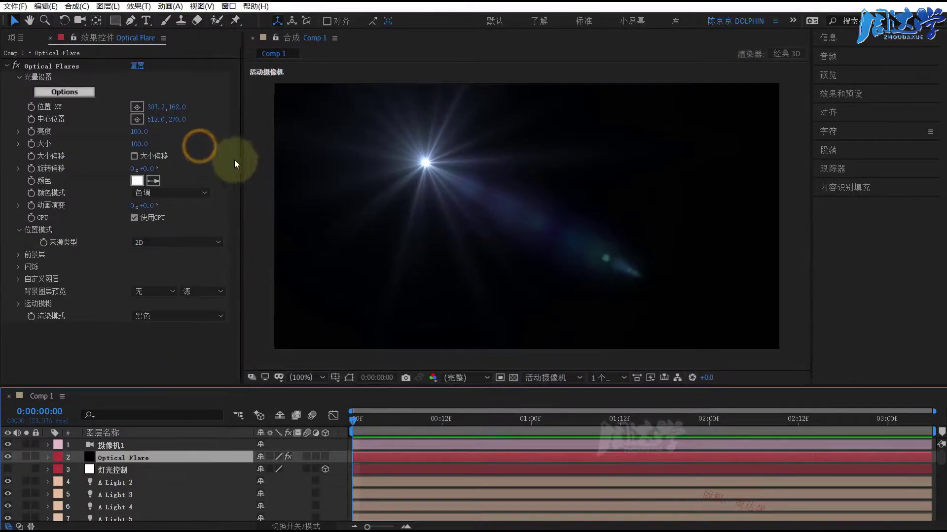
# Set Optical Flares Source Type to Track Lights, with Brightness 35 and Size 15.
pyautogui.click(156, 243)
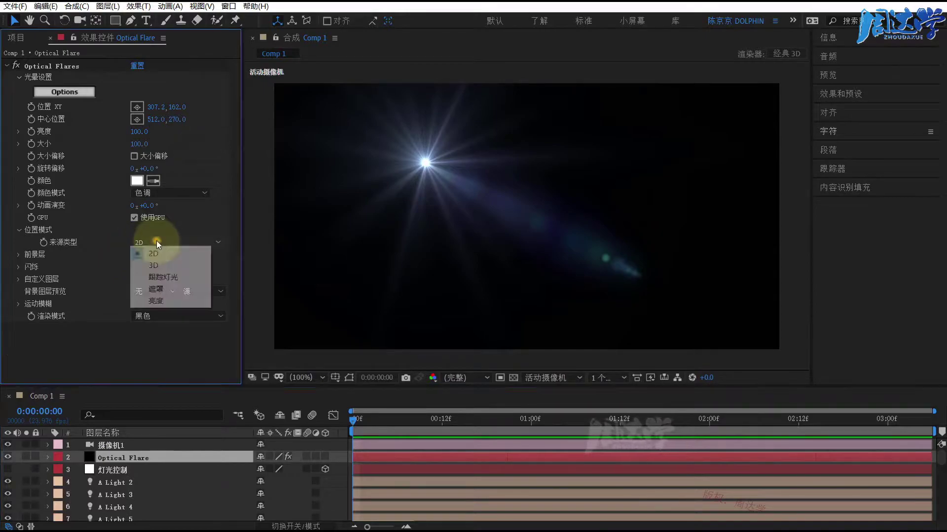
pyautogui.click(162, 278)
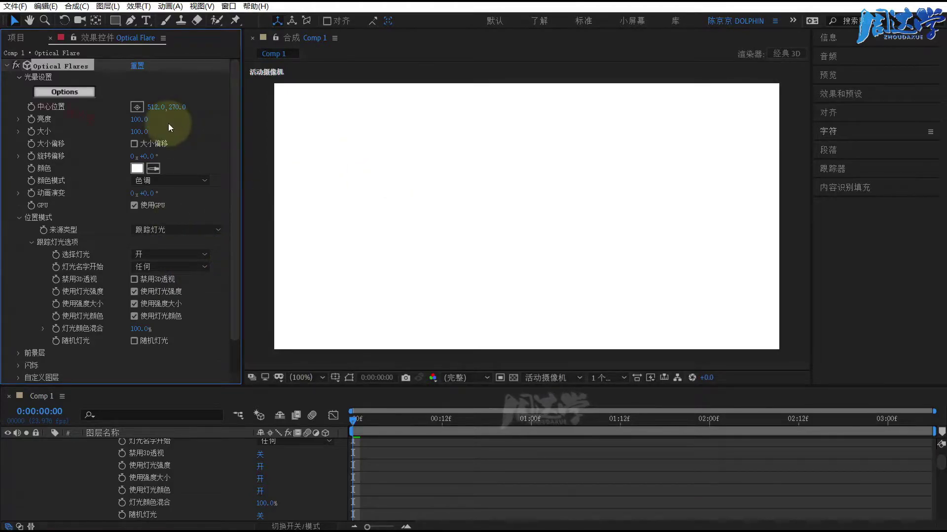
pyautogui.click(139, 119)
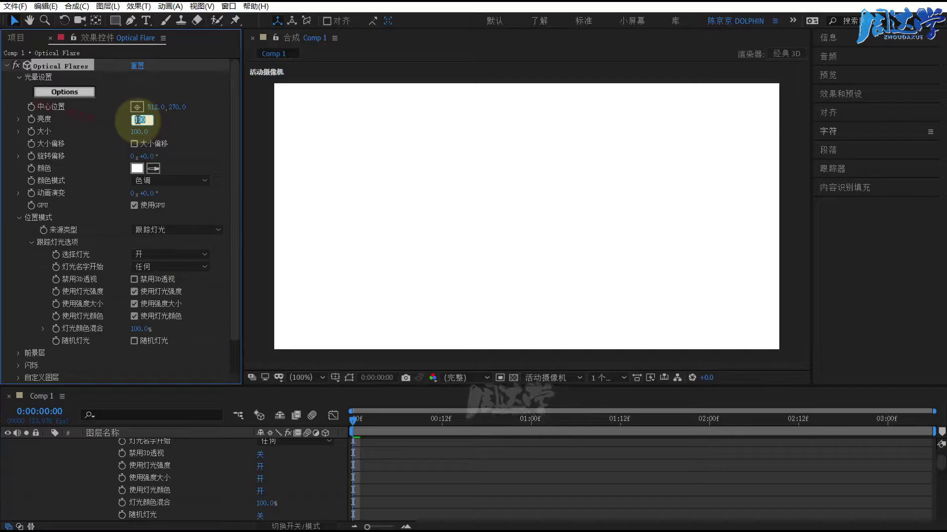
pyautogui.write('35')
pyautogui.click(173, 122)
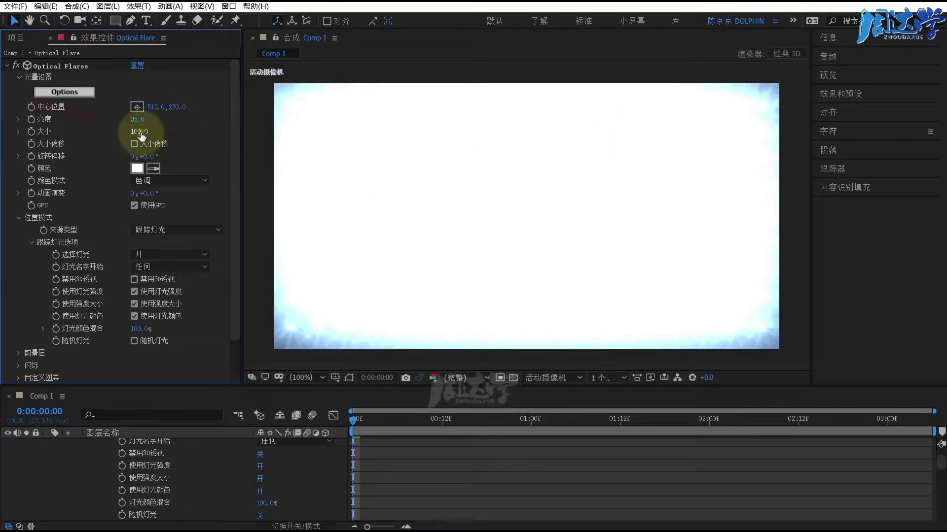
pyautogui.click(139, 131)
pyautogui.write('15')
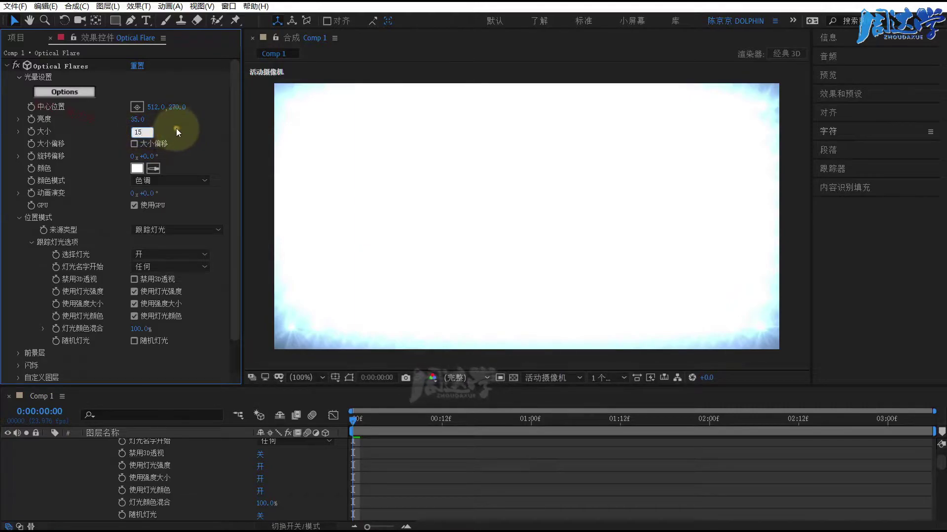
pyautogui.click(176, 129)
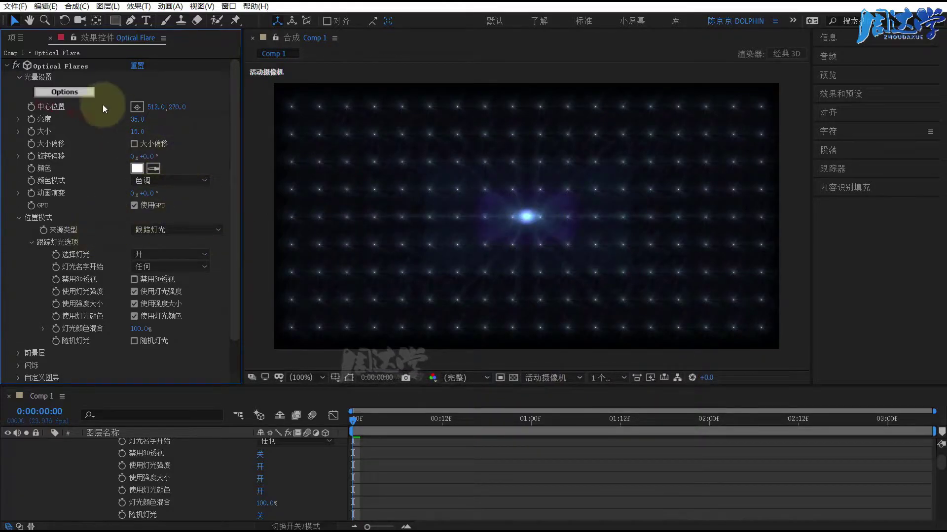
# In the flare editor, clear all elements and add Glow, Streak and Iris lens objects.
pyautogui.click(85, 93)
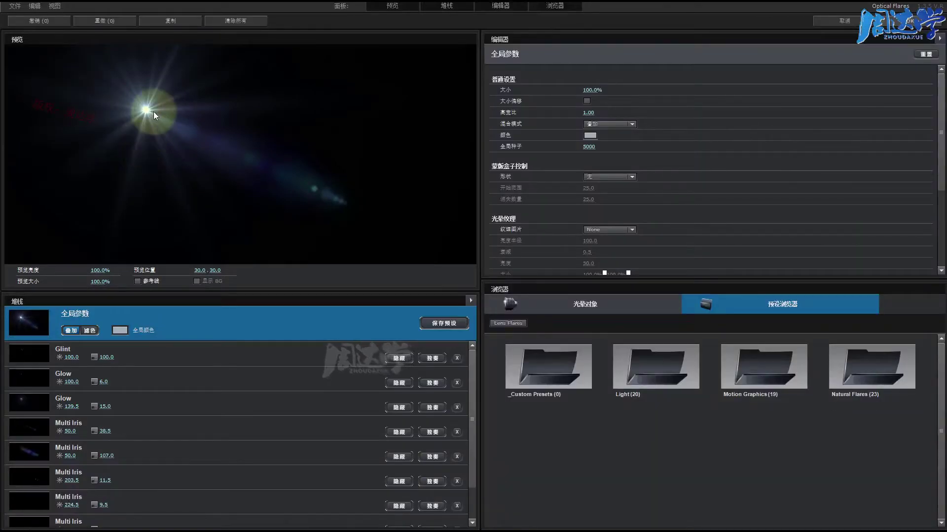
pyautogui.moveTo(144, 110)
pyautogui.mouseDown()
pyautogui.moveTo(355, 150)
pyautogui.moveTo(145, 154)
pyautogui.mouseUp()
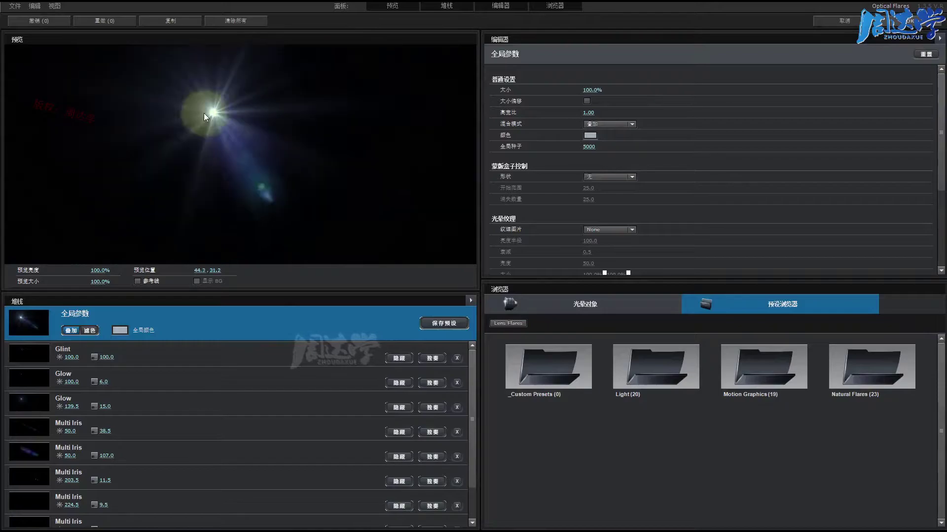
pyautogui.moveTo(145, 155); pyautogui.dragTo(193, 112)
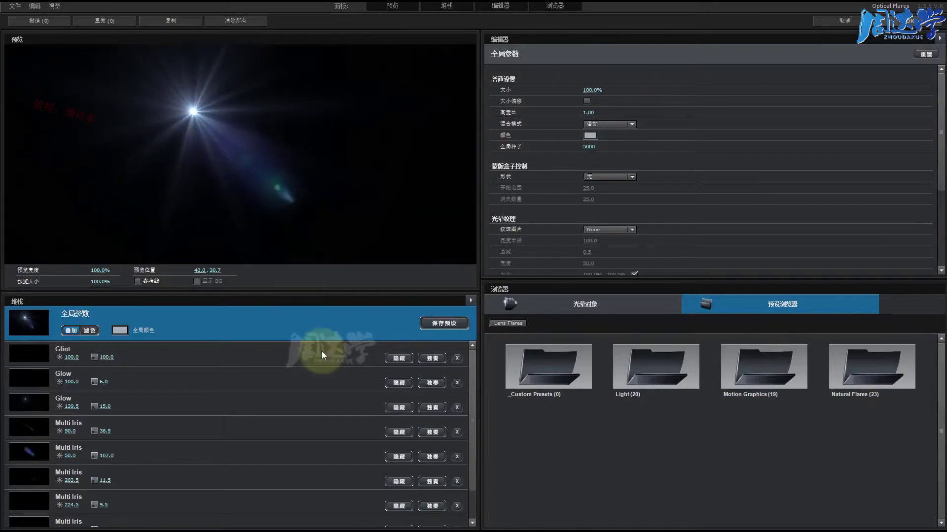
pyautogui.click(231, 21)
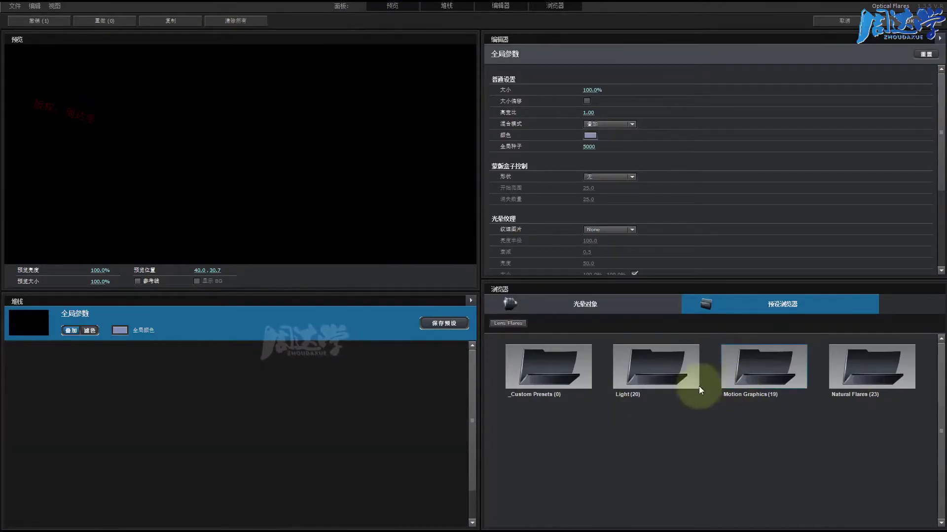
pyautogui.click(582, 303)
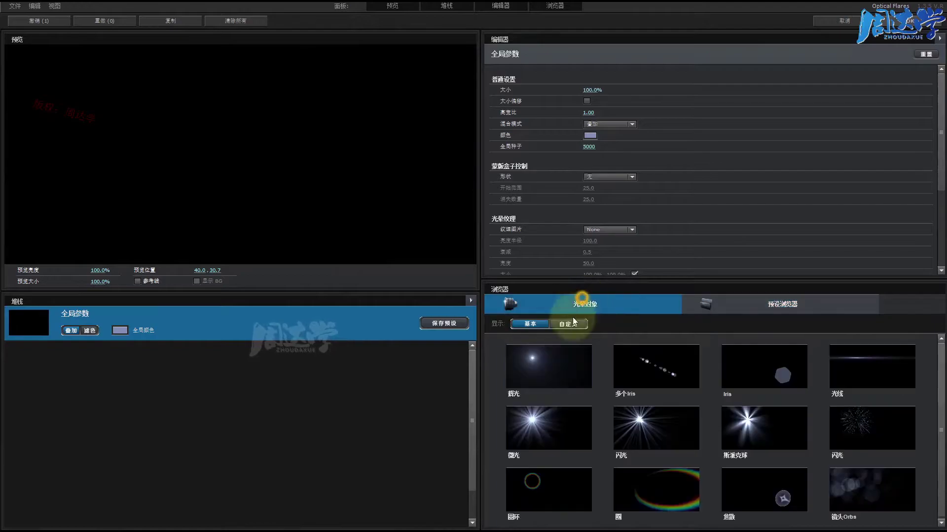
pyautogui.click(545, 371)
pyautogui.click(864, 364)
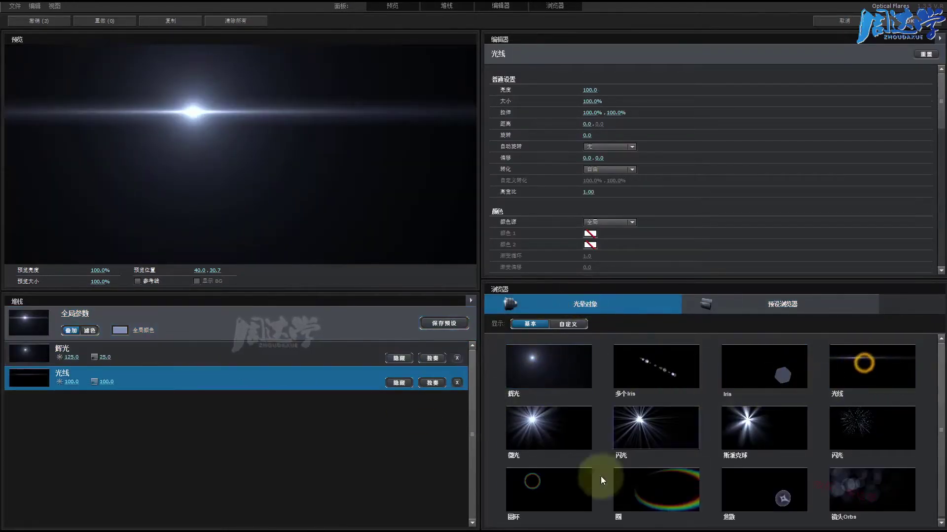
pyautogui.click(768, 366)
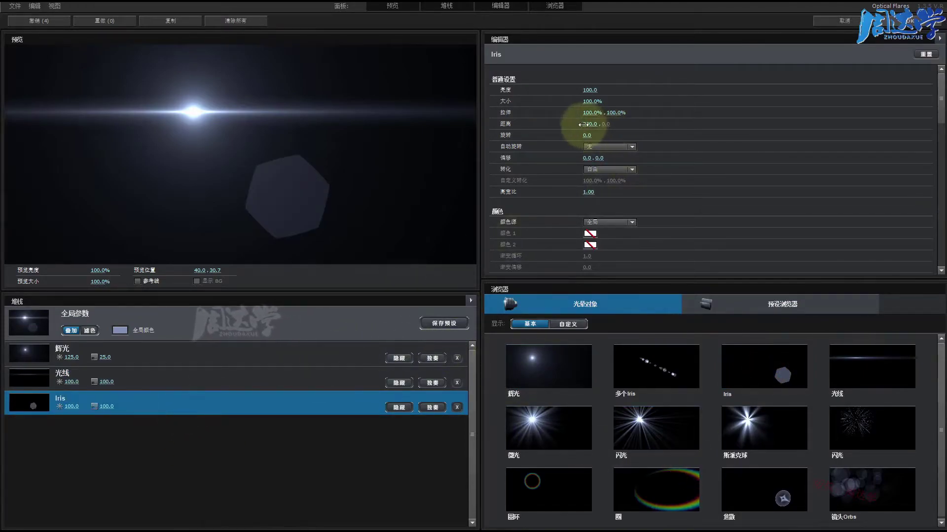
# Give the Iris distance 0, smoothness 35% and a Circle shape.
pyautogui.write('0')
pyautogui.press('Return')
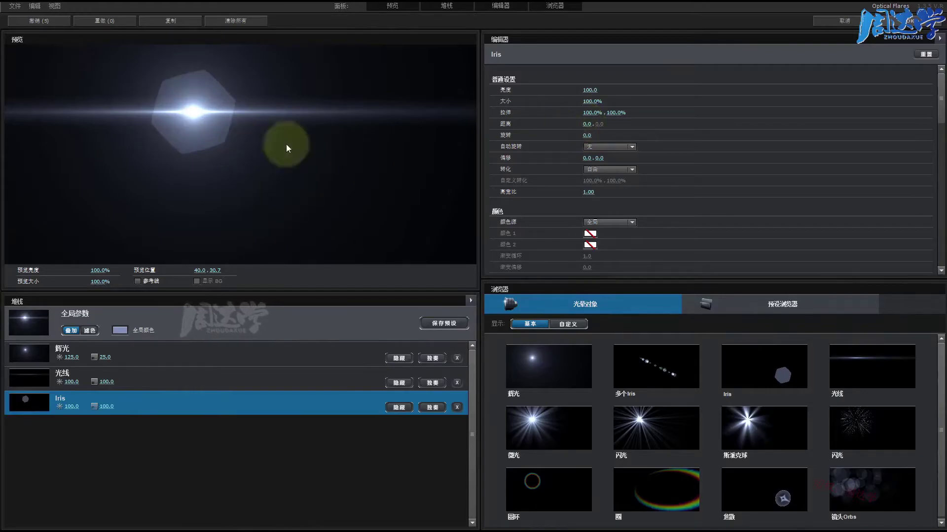
pyautogui.scroll(-3, 727, 215)
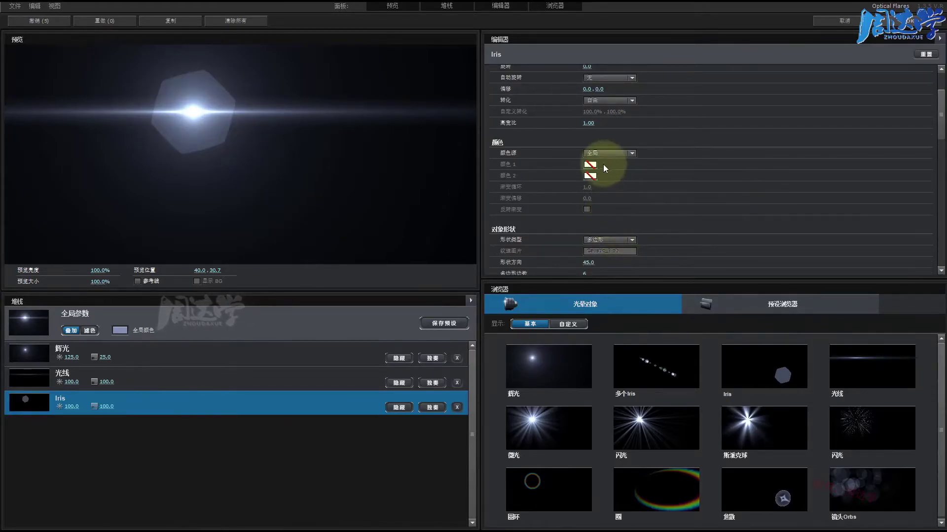
pyautogui.scroll(-9, 603, 164)
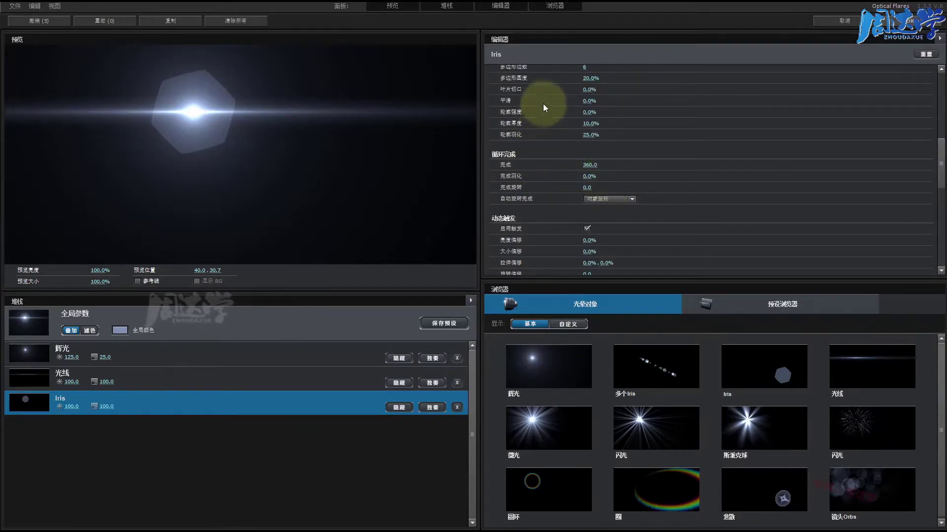
pyautogui.moveTo(589, 100); pyautogui.dragTo(610, 102)
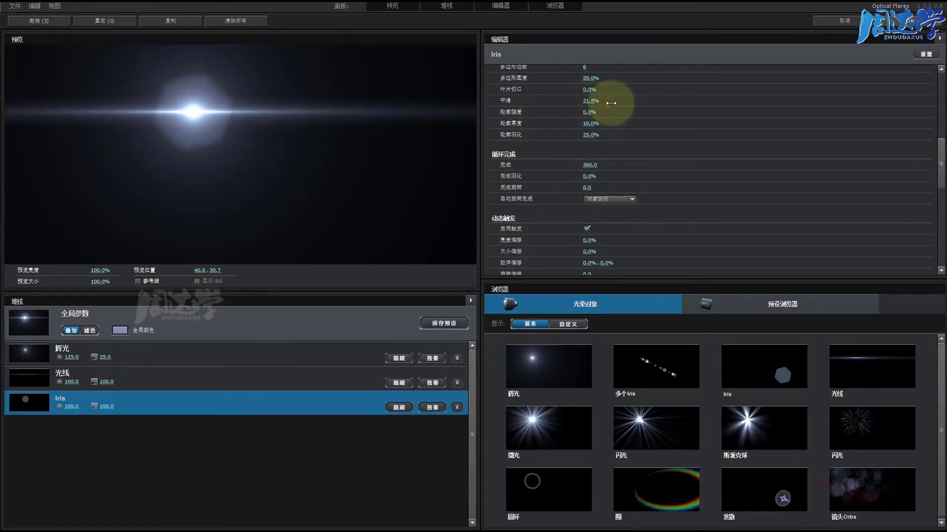
pyautogui.click(589, 100)
pyautogui.write('35')
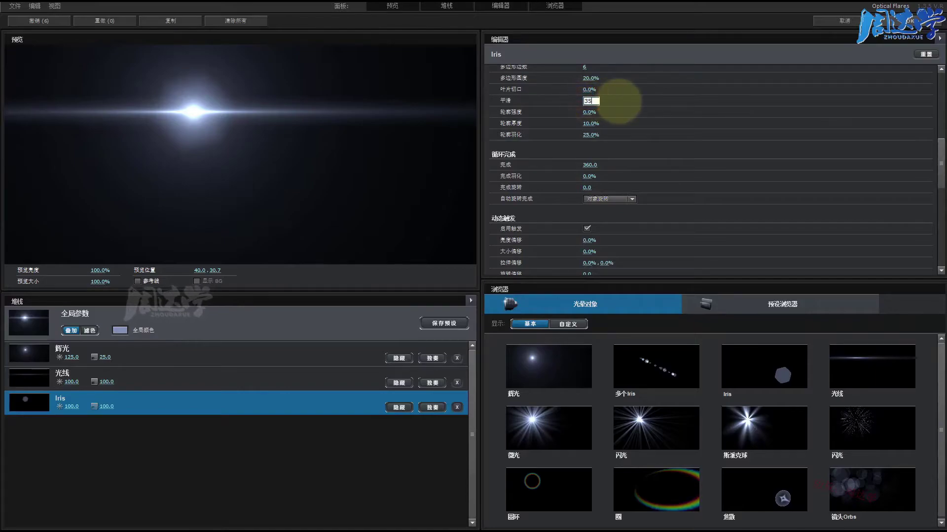
pyautogui.click(941, 174)
pyautogui.moveTo(941, 174); pyautogui.dragTo(941, 153)
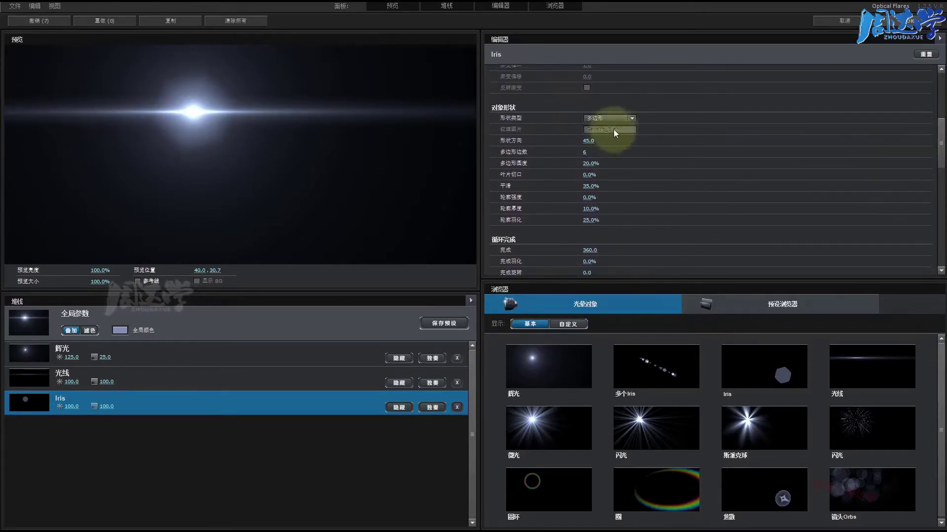
pyautogui.click(626, 118)
pyautogui.click(621, 133)
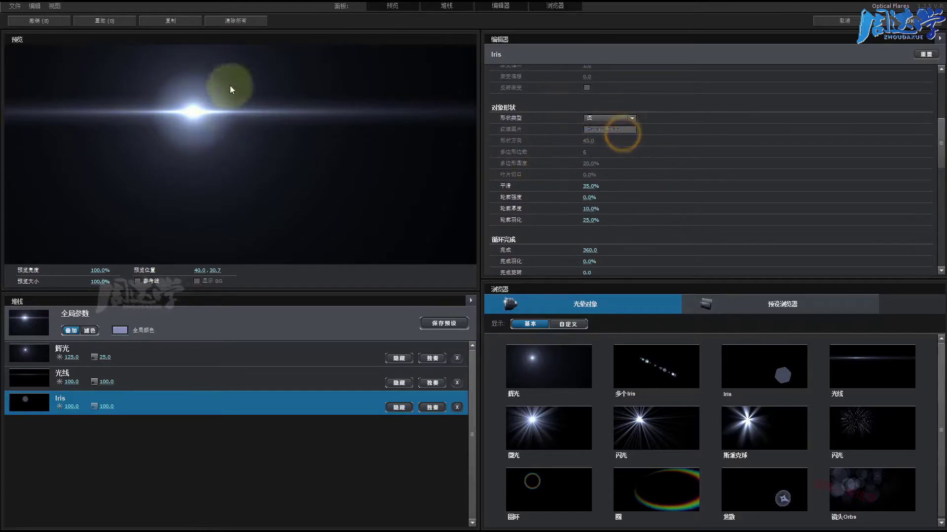
# Set the Streak size to 15% and apply the flare with OK.
pyautogui.click(146, 376)
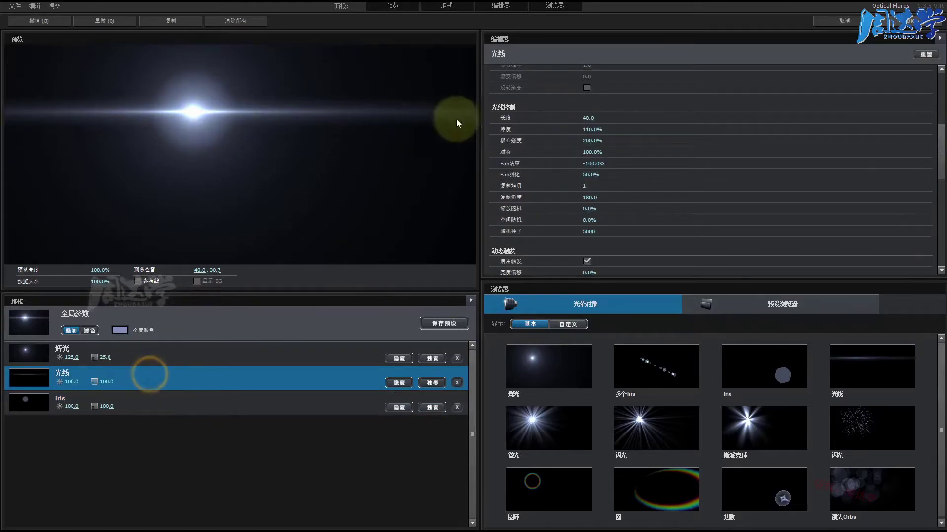
pyautogui.scroll(5, 938, 148)
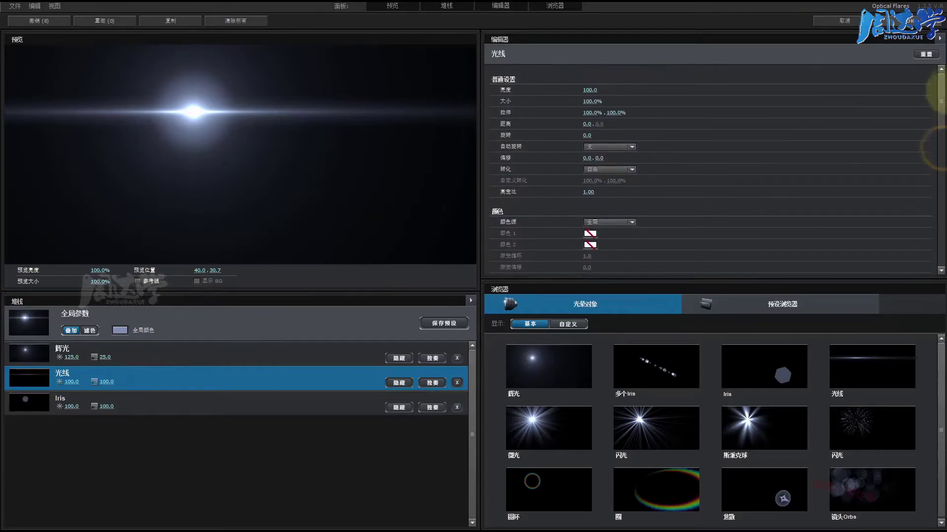
pyautogui.click(592, 101)
pyautogui.write('15')
pyautogui.click(638, 98)
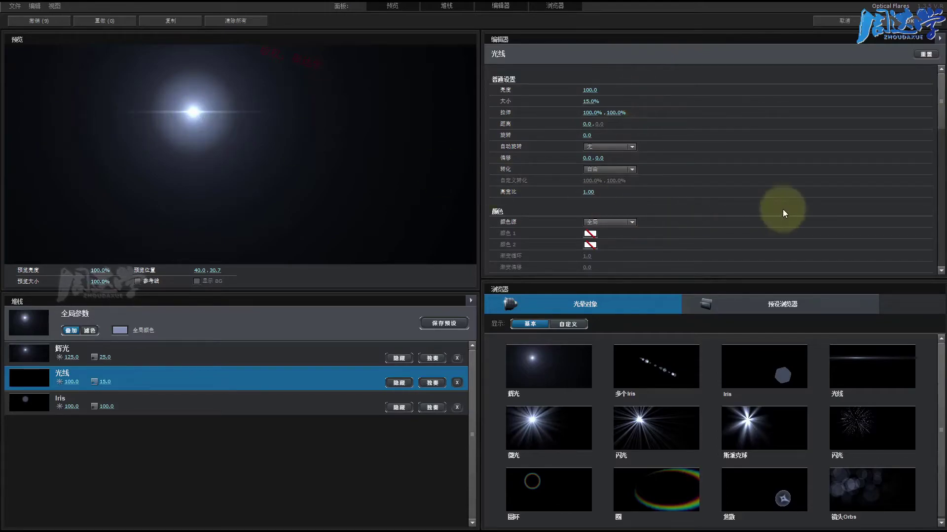
pyautogui.click(941, 105)
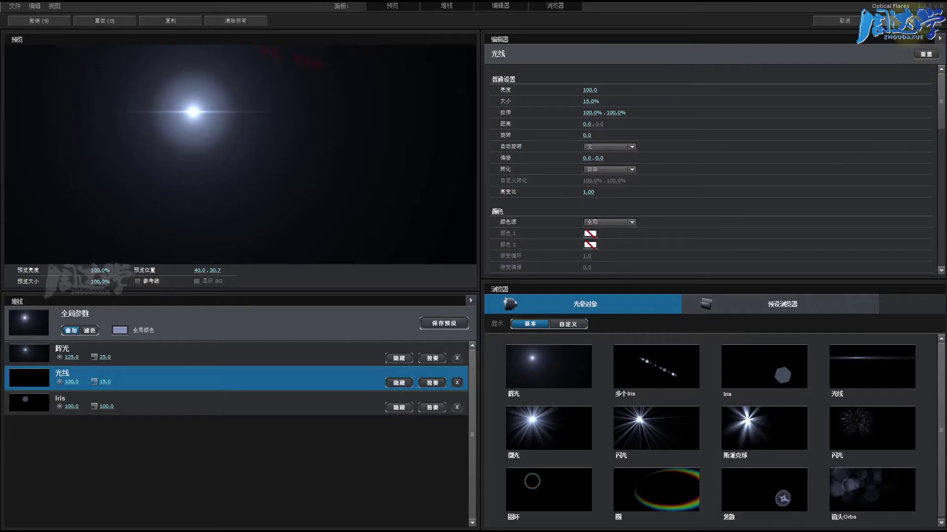
pyautogui.click(910, 21)
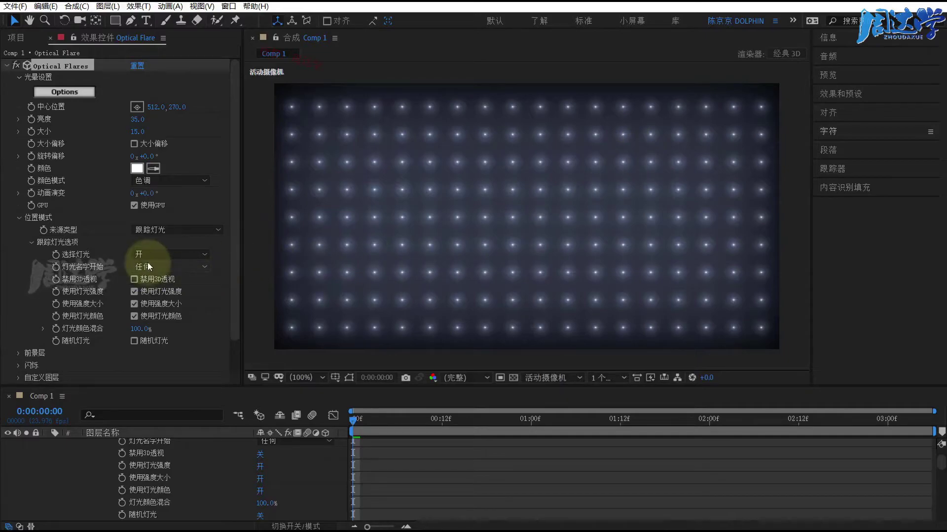
# Look through the light-name prefix choices, then collapse the Optical Flare layer's properties.
pyautogui.scroll(-3, 238, 200)
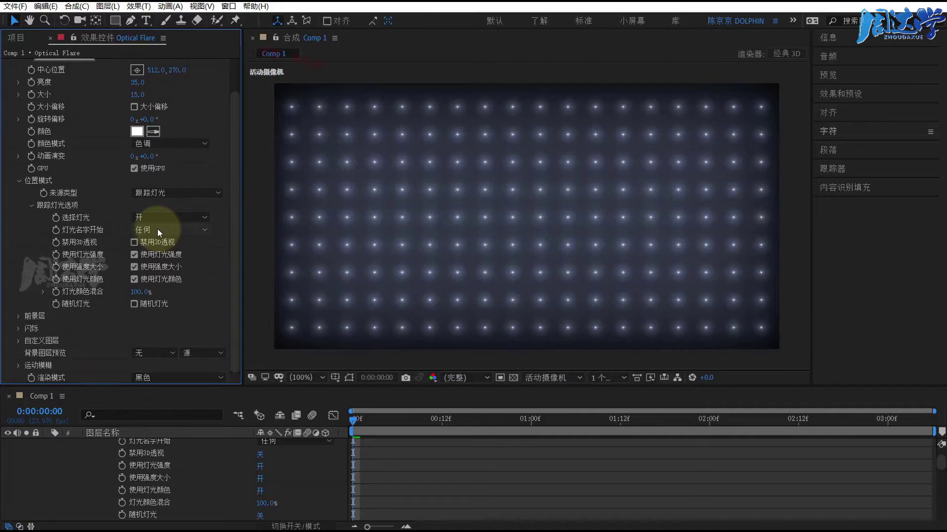
pyautogui.click(157, 228)
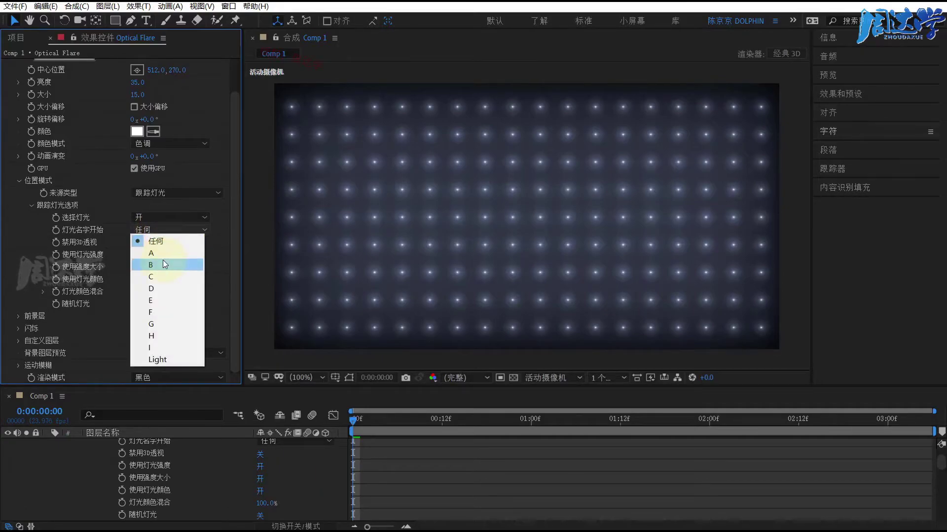
pyautogui.click(40, 466)
pyautogui.scroll(10, 76, 489)
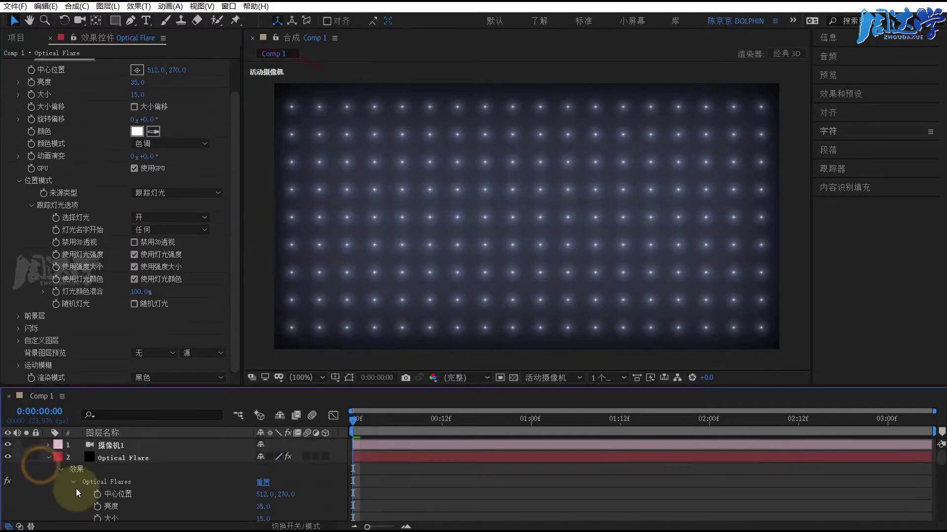
pyautogui.click(49, 458)
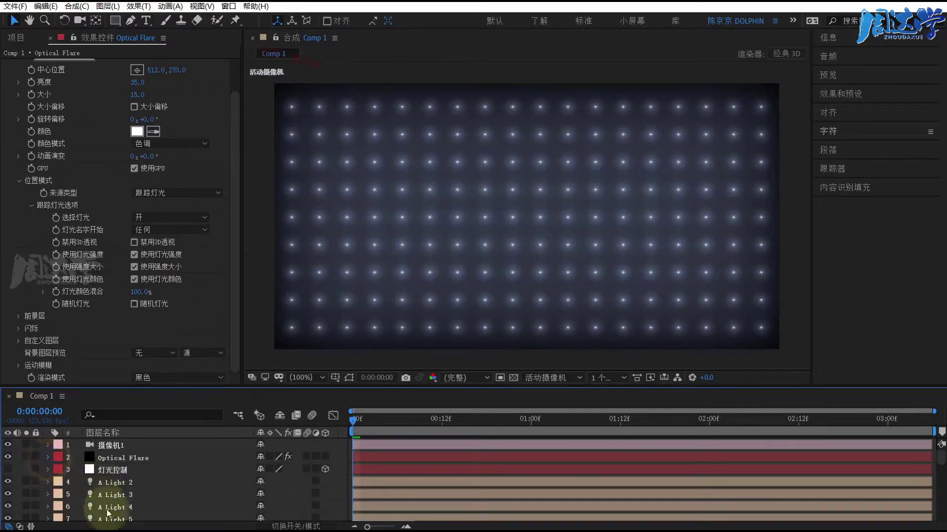
pyautogui.scroll(-6, 108, 512)
pyautogui.scroll(4, 105, 492)
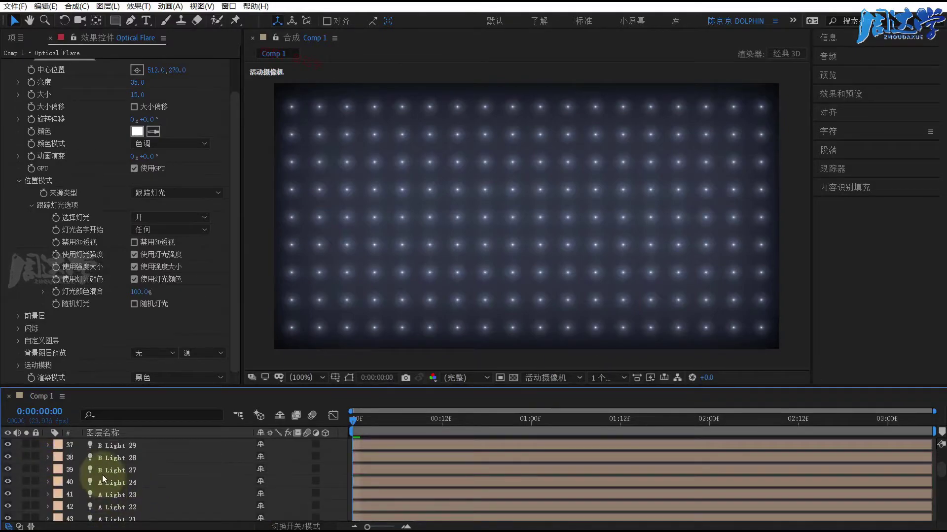
pyautogui.scroll(4, 101, 493)
pyautogui.scroll(3, 99, 494)
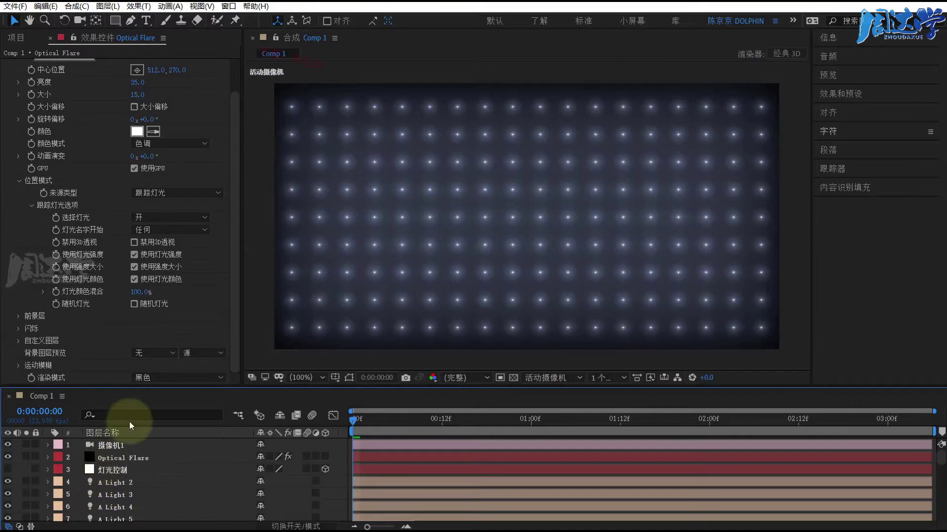
# Set Light Name Starts With to A, briefly try B, then return to A.
pyautogui.click(153, 218)
pyautogui.click(165, 228)
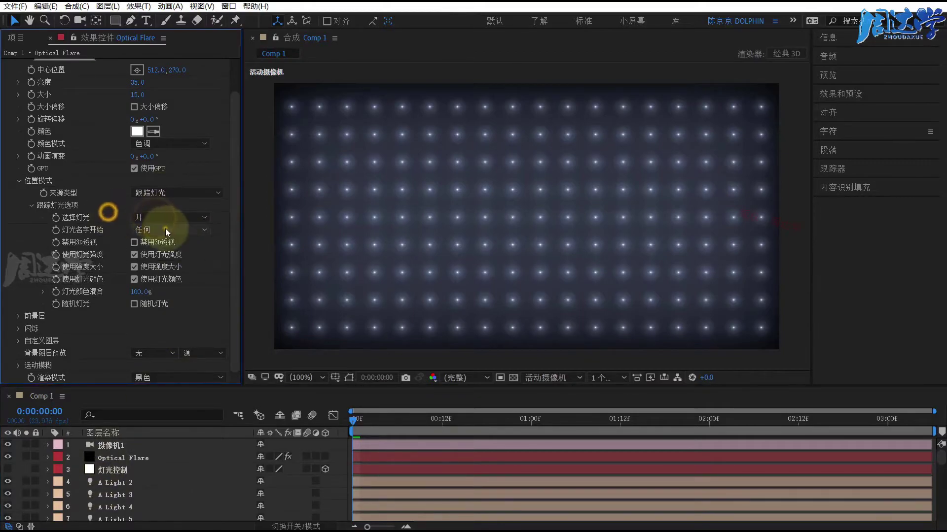
pyautogui.click(165, 229)
pyautogui.click(161, 252)
pyautogui.click(365, 177)
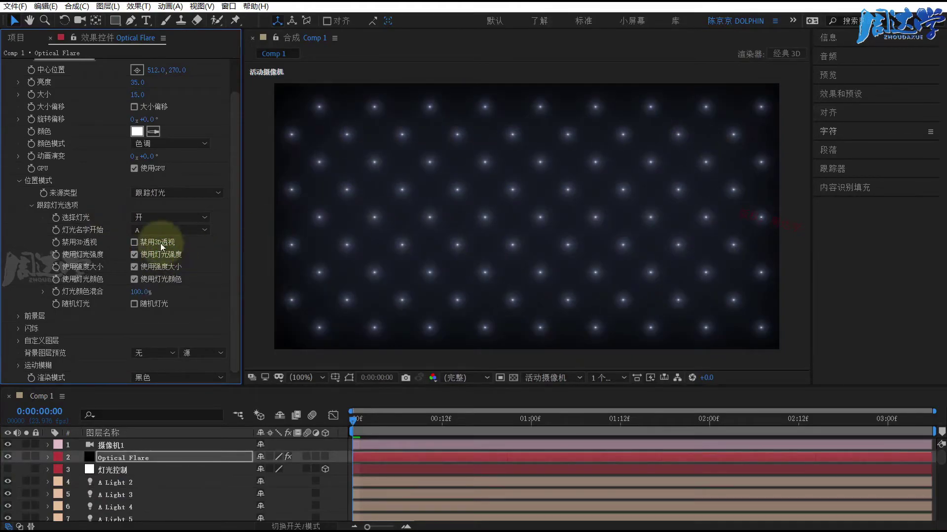
pyautogui.click(146, 230)
pyautogui.click(152, 267)
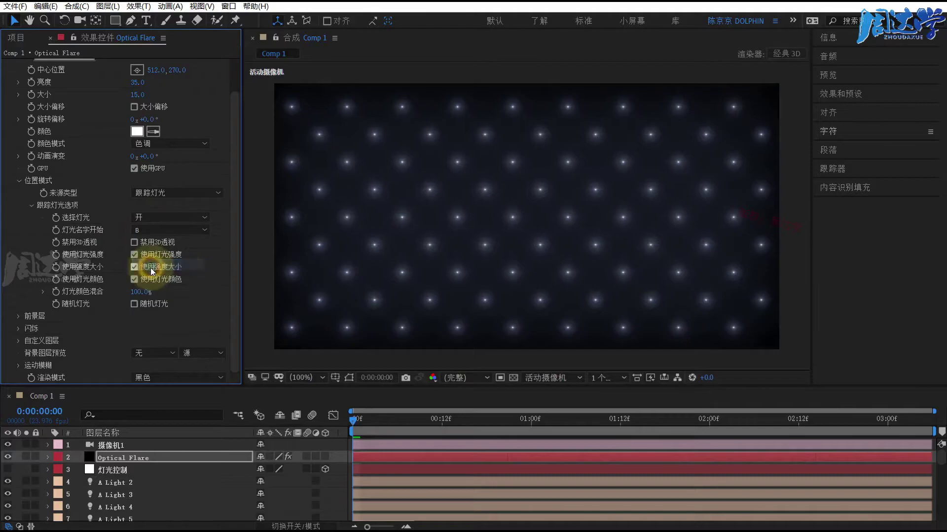
pyautogui.click(146, 230)
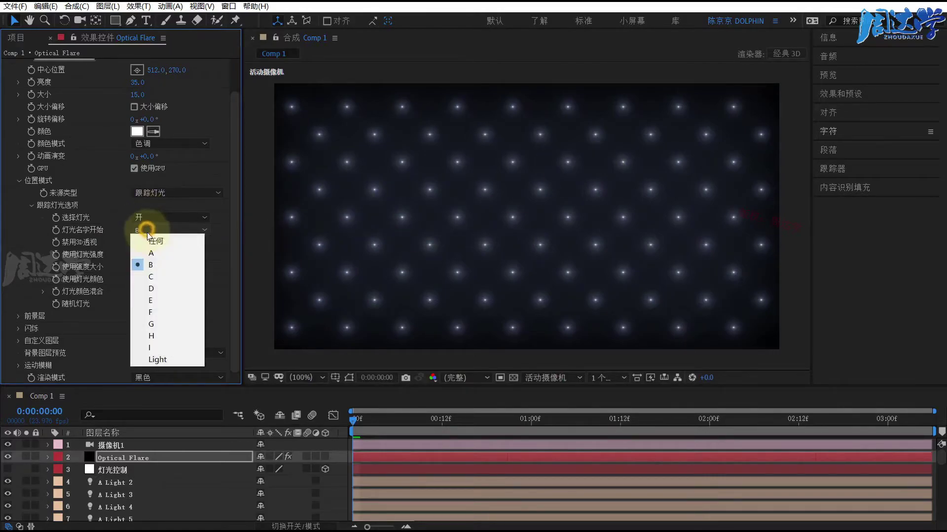
pyautogui.click(151, 255)
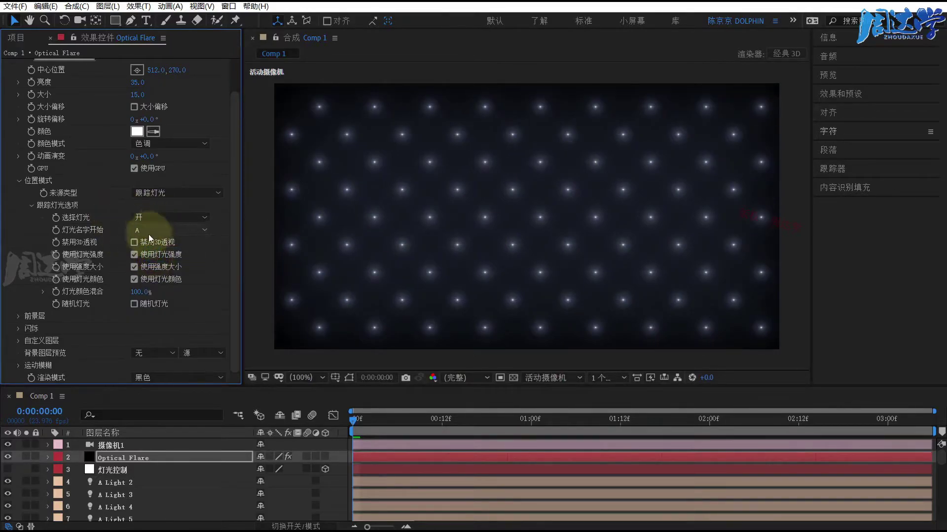
# Change the flare colour to a lighter blue (#156DC1, hue 209°).
pyautogui.click(138, 132)
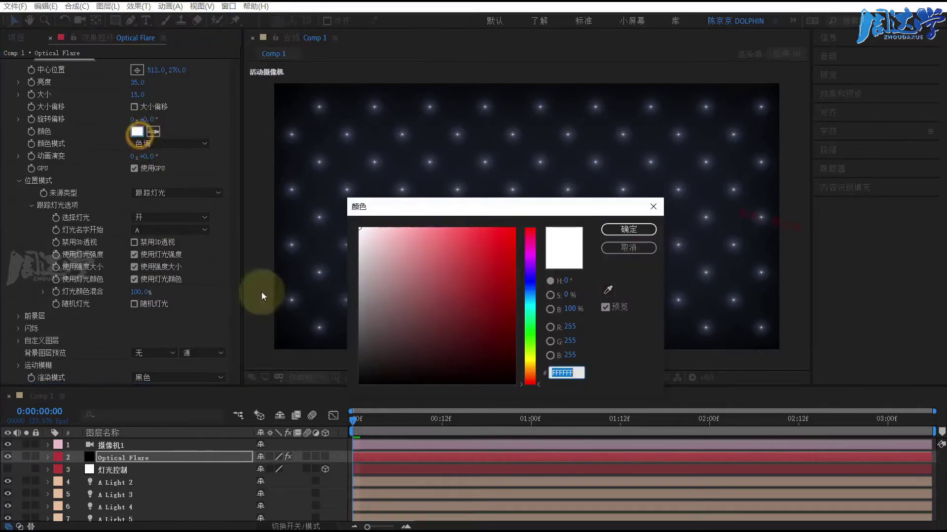
pyautogui.click(530, 286)
pyautogui.moveTo(510, 257); pyautogui.dragTo(499, 265)
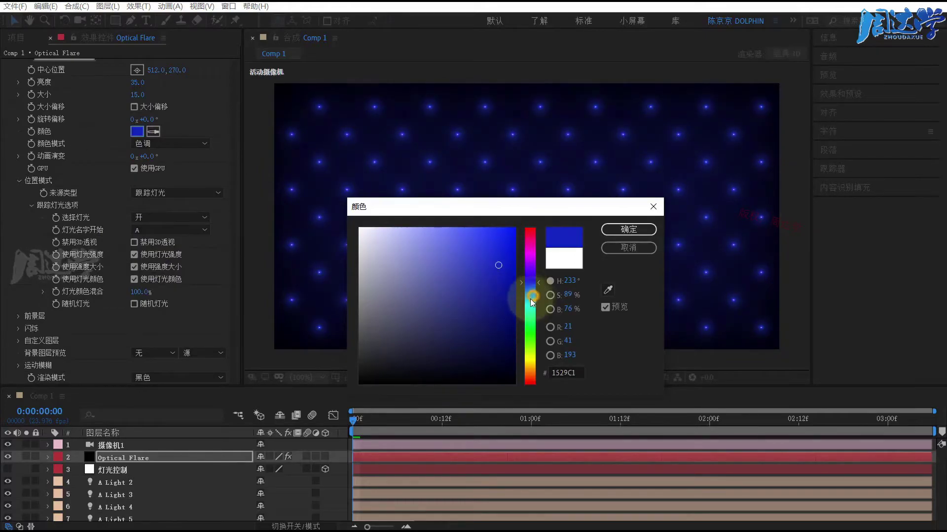
pyautogui.moveTo(531, 302); pyautogui.dragTo(529, 293)
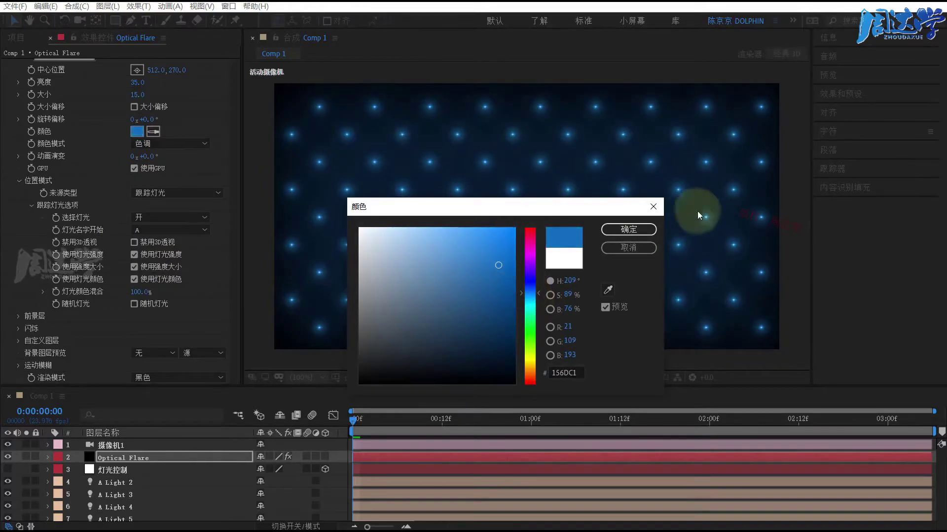
pyautogui.click(622, 231)
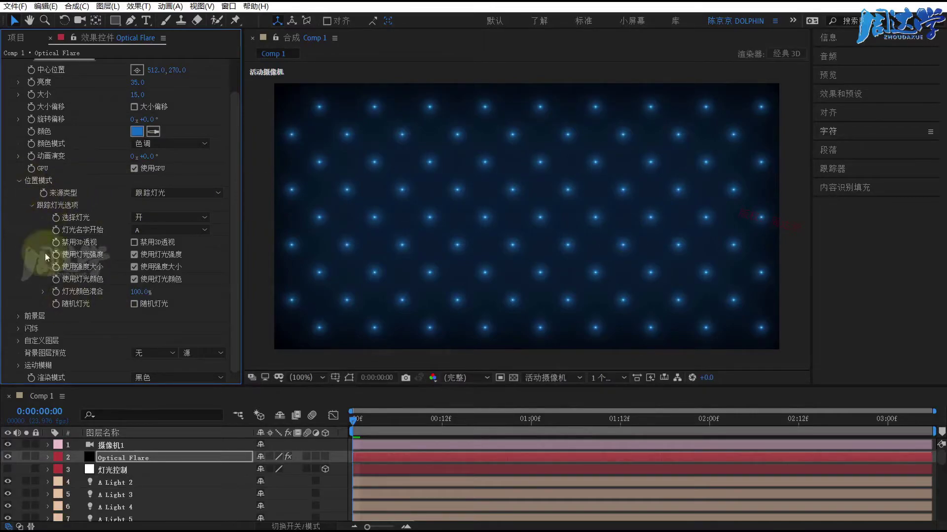
# Set Flicker Speed to 15 and Amount to 40, then scrub to preview.
pyautogui.click(18, 328)
pyautogui.scroll(-2, 131, 288)
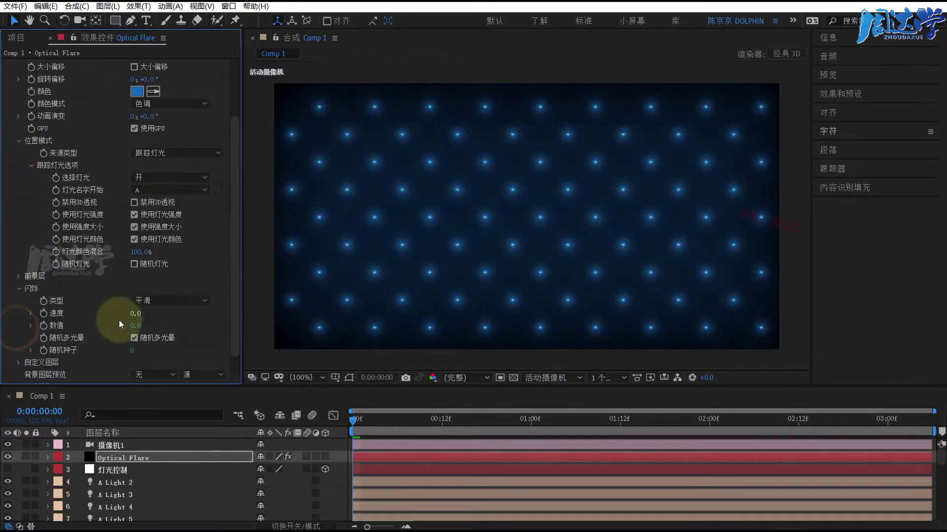
pyautogui.click(134, 314)
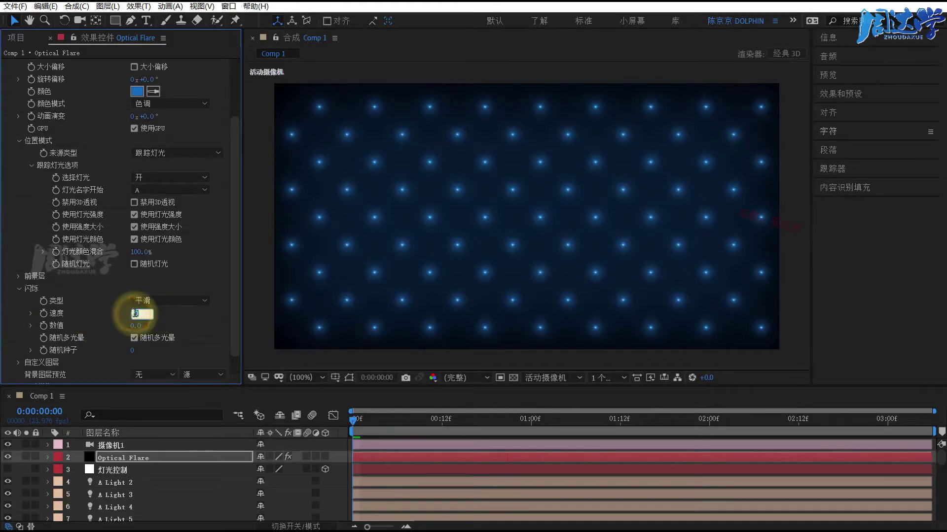
pyautogui.write('15.')
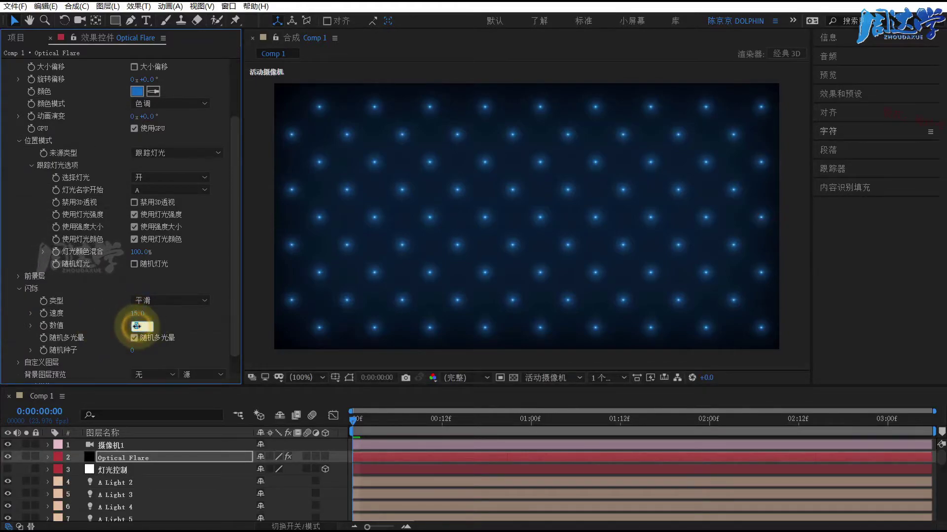
pyautogui.write('40')
pyautogui.click(173, 324)
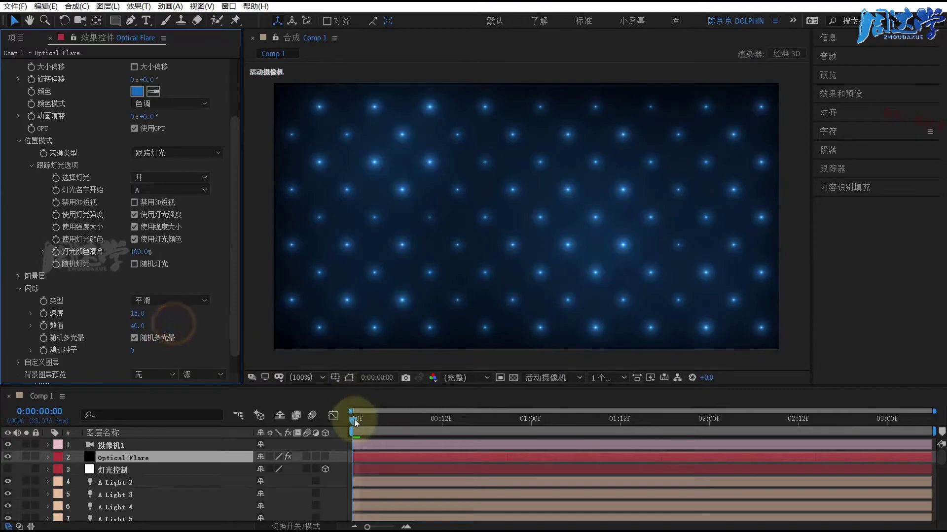
pyautogui.moveTo(354, 419)
pyautogui.mouseDown()
pyautogui.moveTo(823, 421)
pyautogui.moveTo(658, 452)
pyautogui.moveTo(223, 409)
pyautogui.mouseUp()
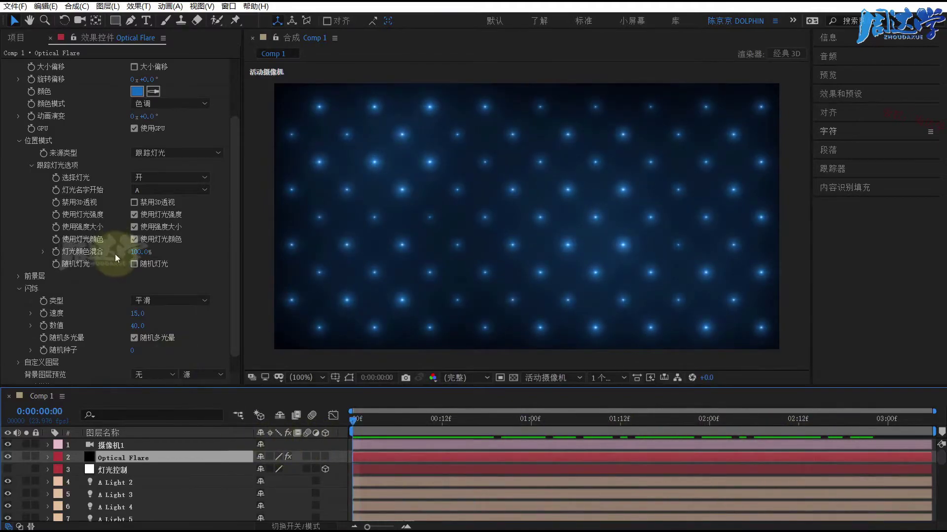
pyautogui.scroll(5, 115, 256)
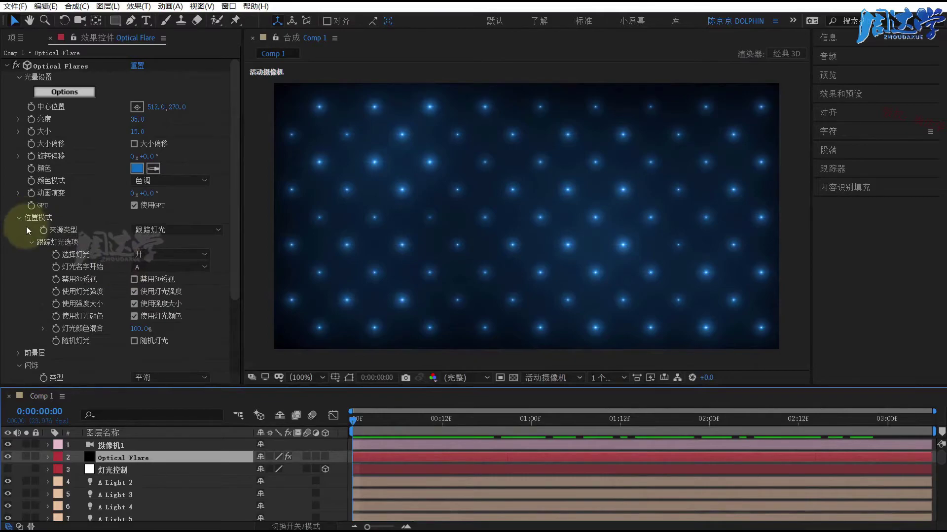
# Duplicate the Optical Flares effect with Edit > Duplicate, creating Optical Flares 2.
pyautogui.click(6, 66)
pyautogui.click(62, 66)
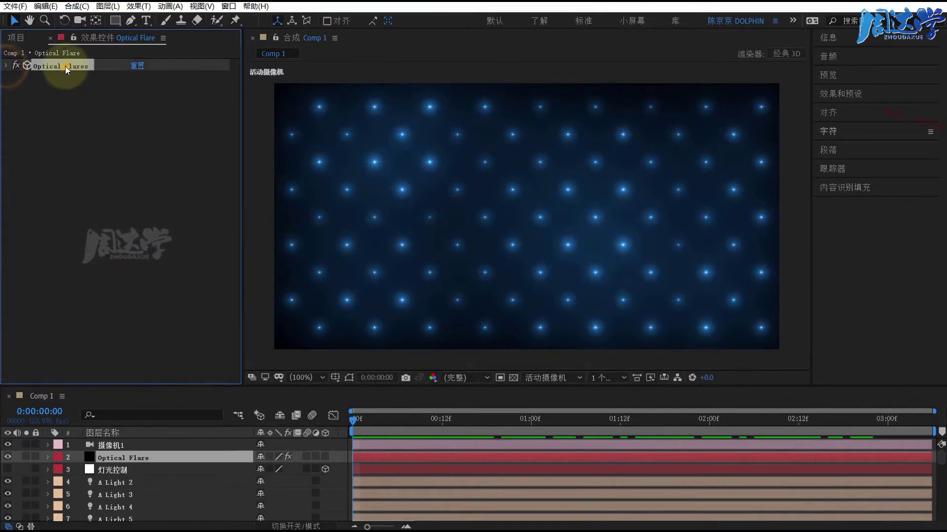
pyautogui.click(46, 6)
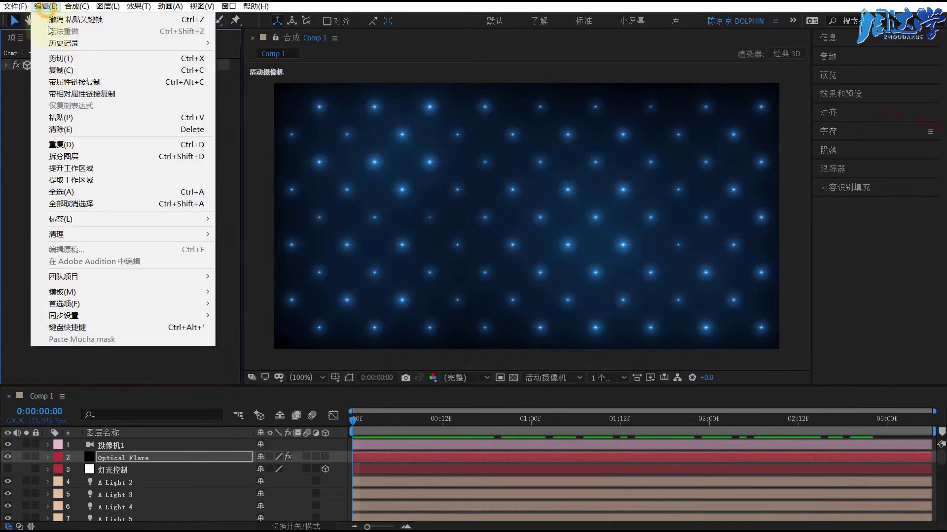
pyautogui.click(78, 146)
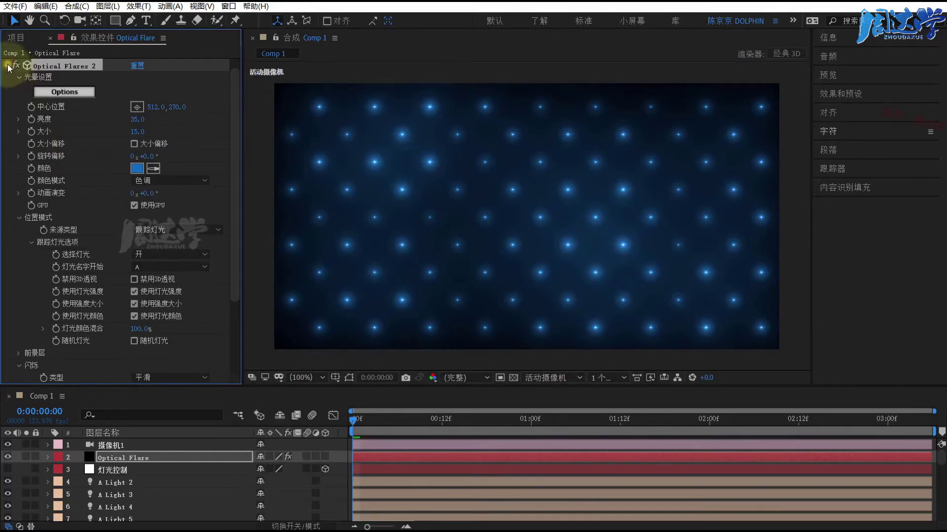
pyautogui.click(9, 67)
pyautogui.click(8, 78)
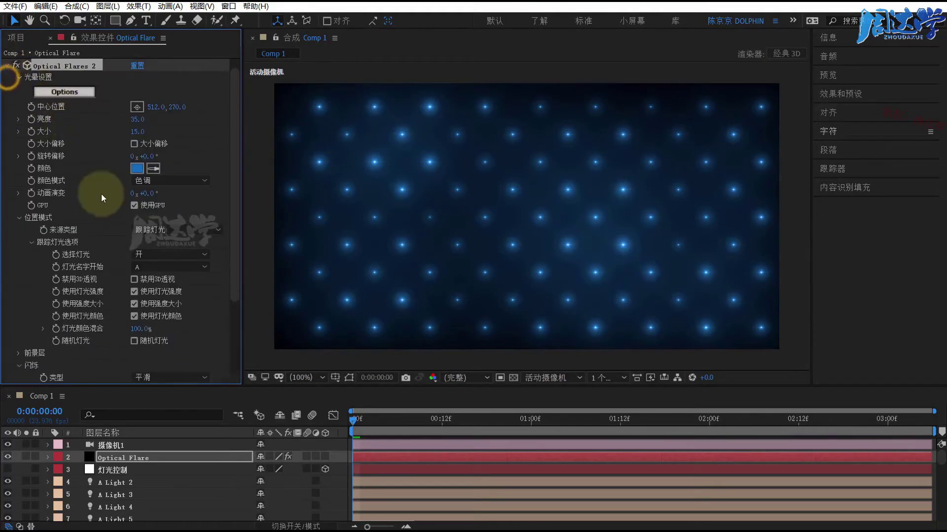
# Make Optical Flares 2 track lights starting with B and colour them magenta.
pyautogui.scroll(-2, 149, 303)
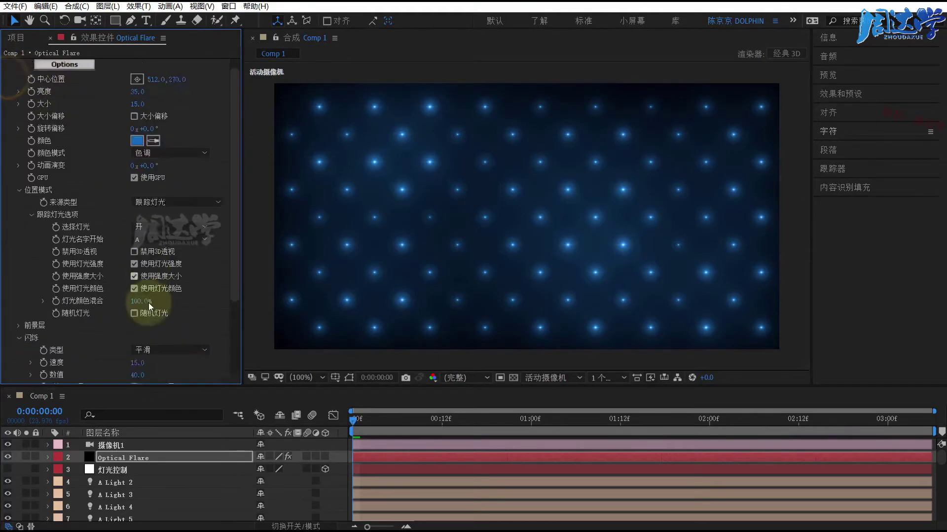
pyautogui.click(158, 240)
pyautogui.click(157, 274)
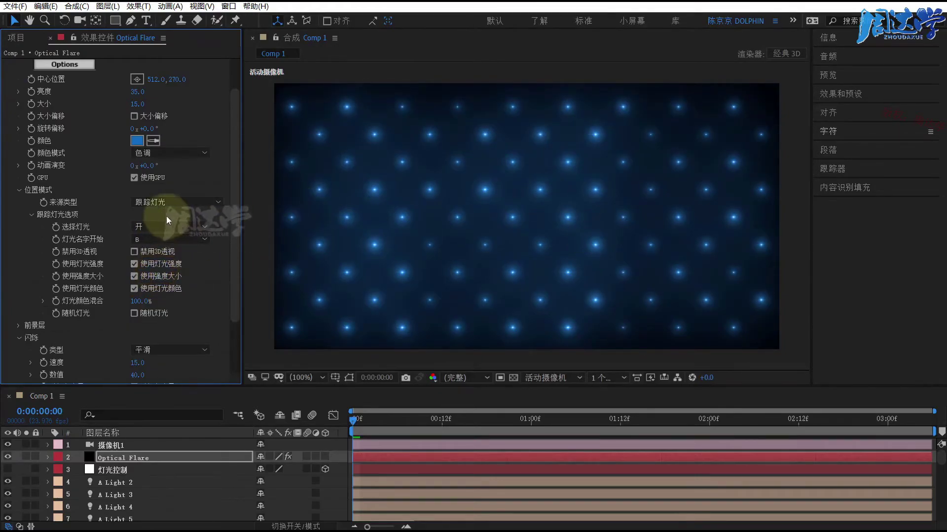
pyautogui.click(137, 141)
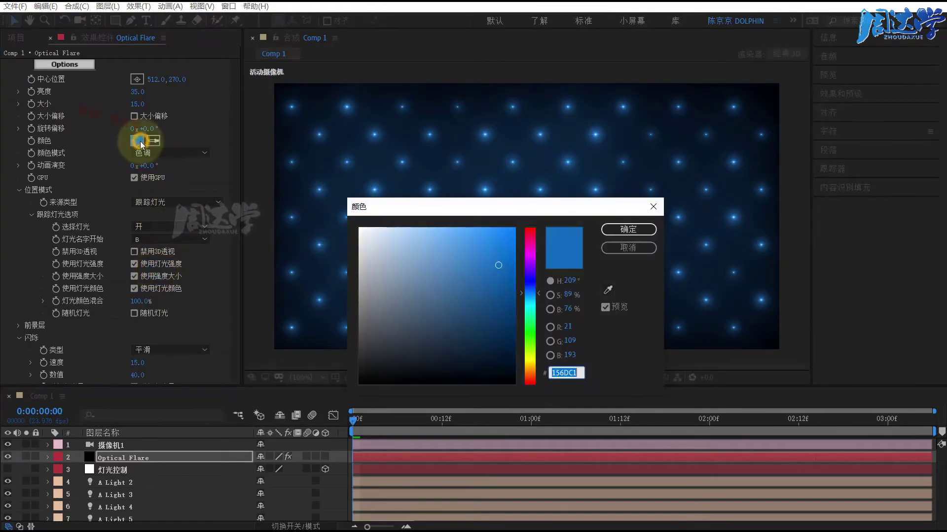
pyautogui.click(531, 254)
pyautogui.click(628, 229)
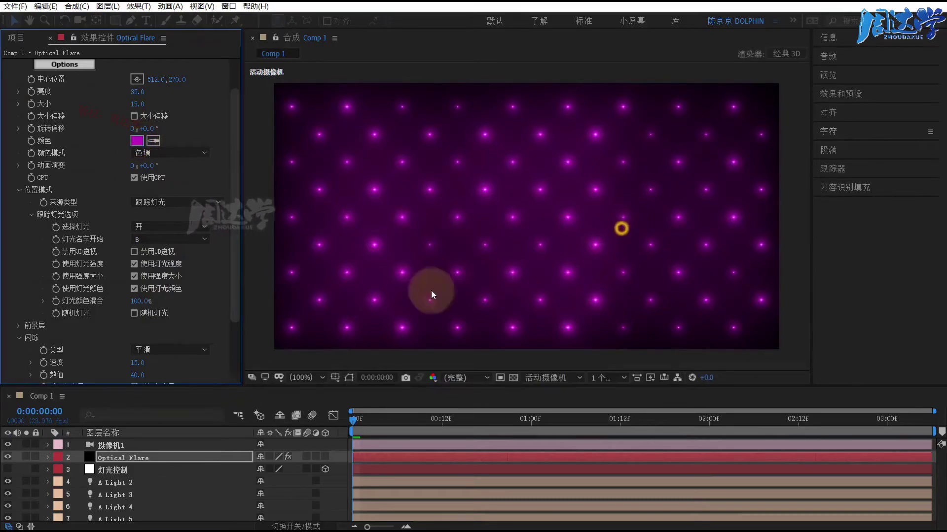
pyautogui.scroll(2, 117, 200)
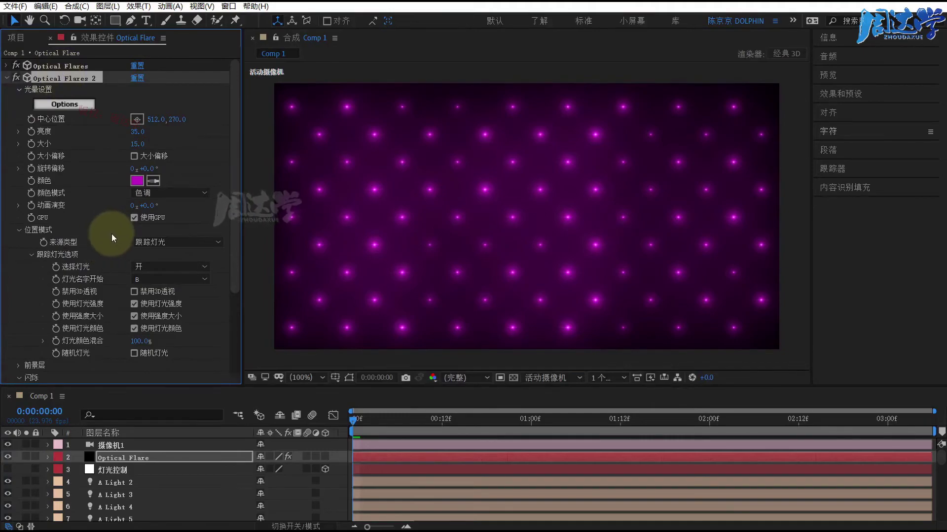
# Set Optical Flares 2 Render Mode to On Original and scrub to preview both colours.
pyautogui.scroll(-3, 124, 259)
pyautogui.scroll(-2, 138, 281)
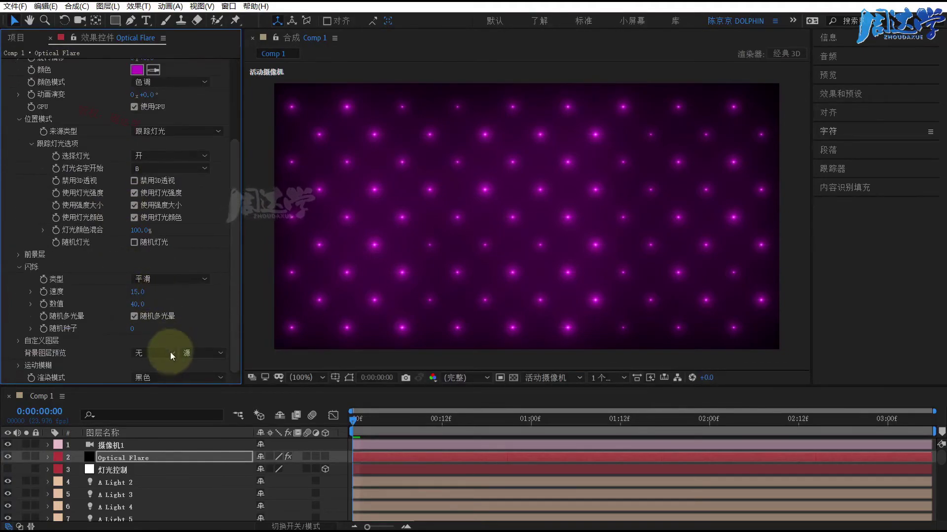
pyautogui.click(151, 377)
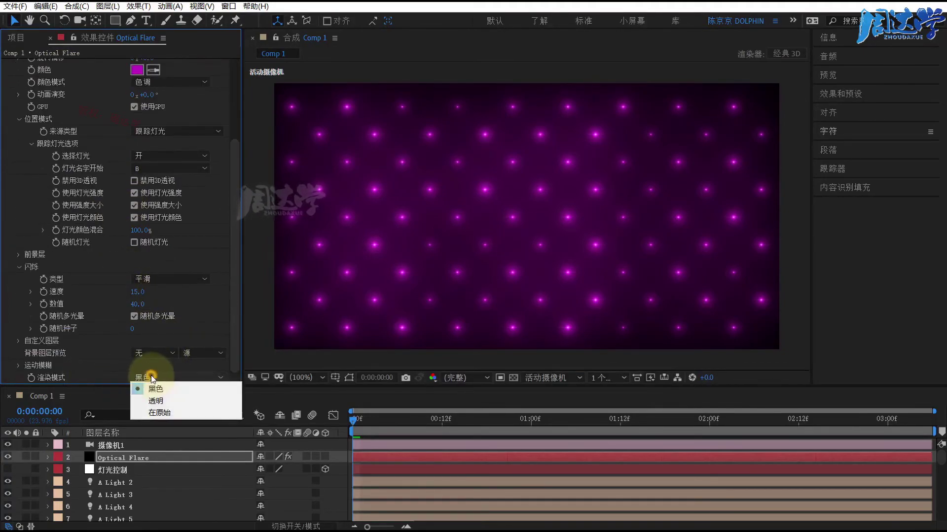
pyautogui.click(158, 414)
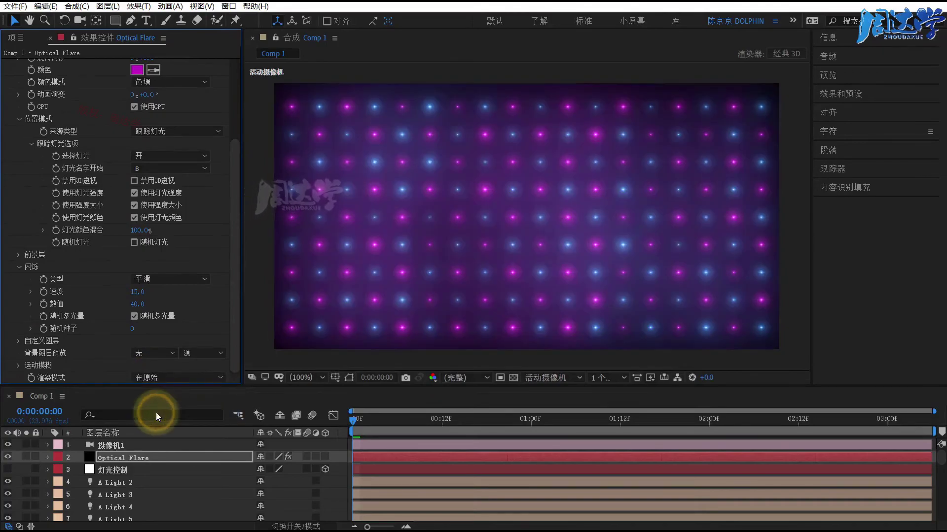
pyautogui.moveTo(360, 420); pyautogui.dragTo(550, 428)
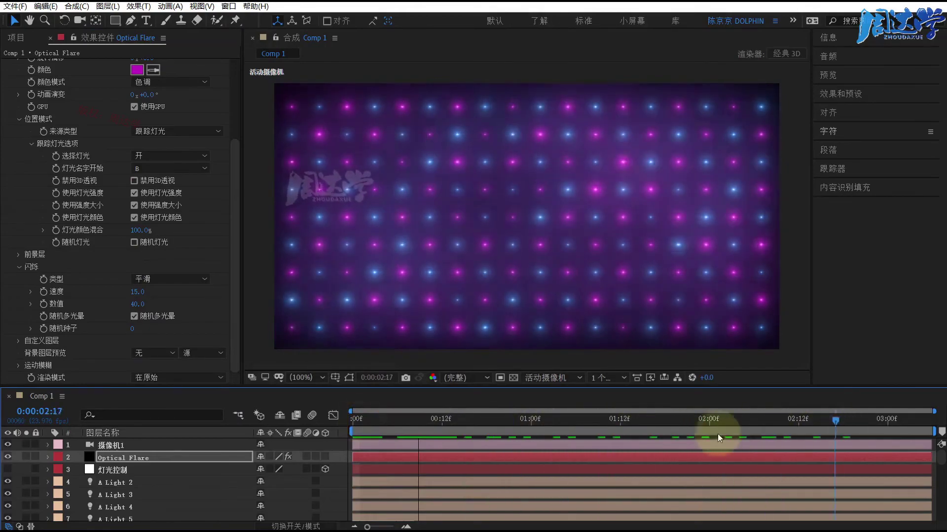
pyautogui.moveTo(550, 429)
pyautogui.mouseDown()
pyautogui.moveTo(455, 438)
pyautogui.moveTo(442, 430)
pyautogui.mouseUp()
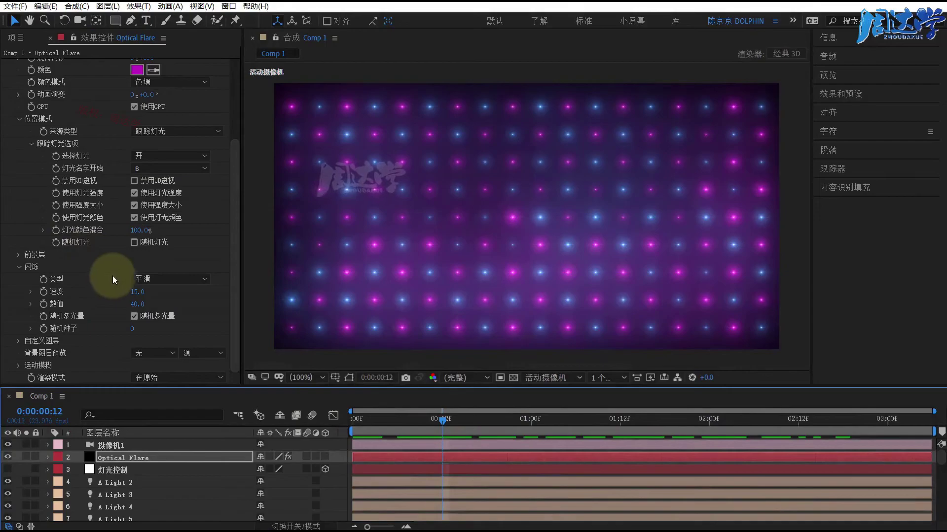
# Give Optical Flares 2 Flicker Speed 30 and Amount 20, then collapse it.
pyautogui.click(138, 291)
pyautogui.write('30')
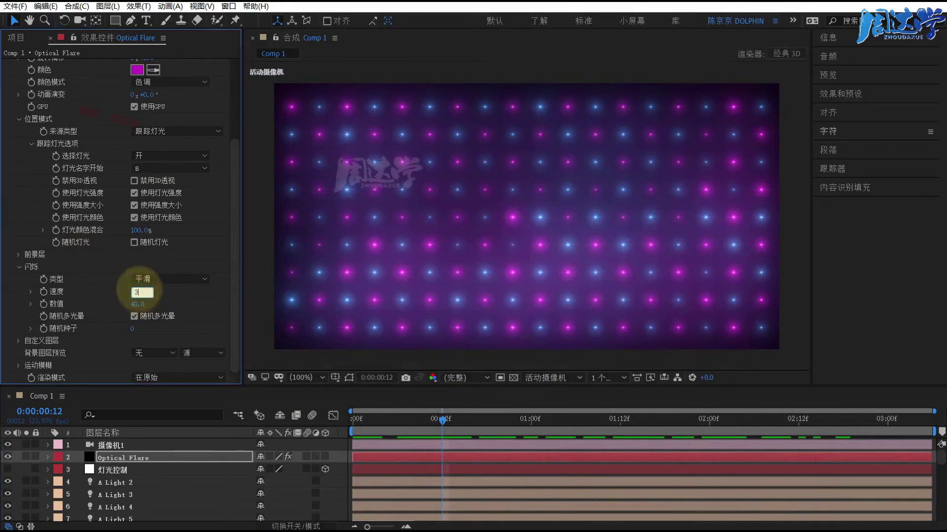
pyautogui.click(138, 304)
pyautogui.write('20')
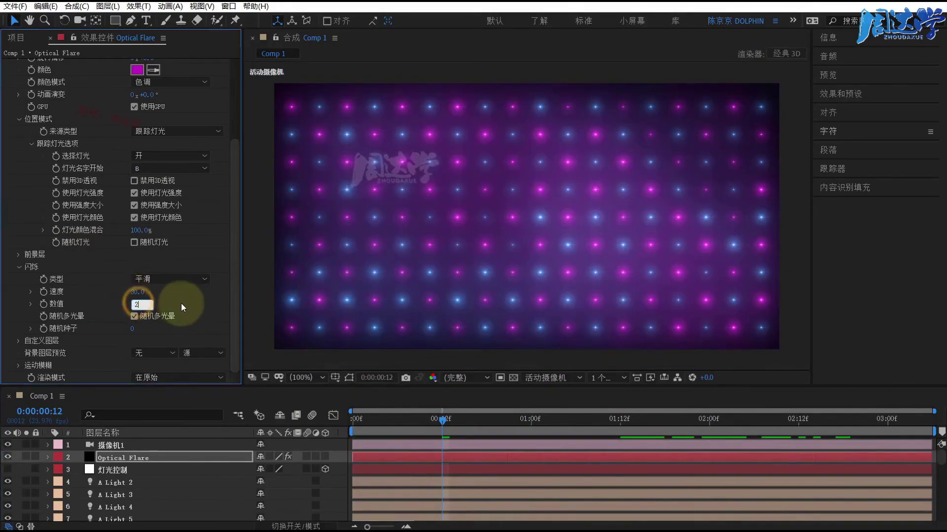
pyautogui.click(186, 302)
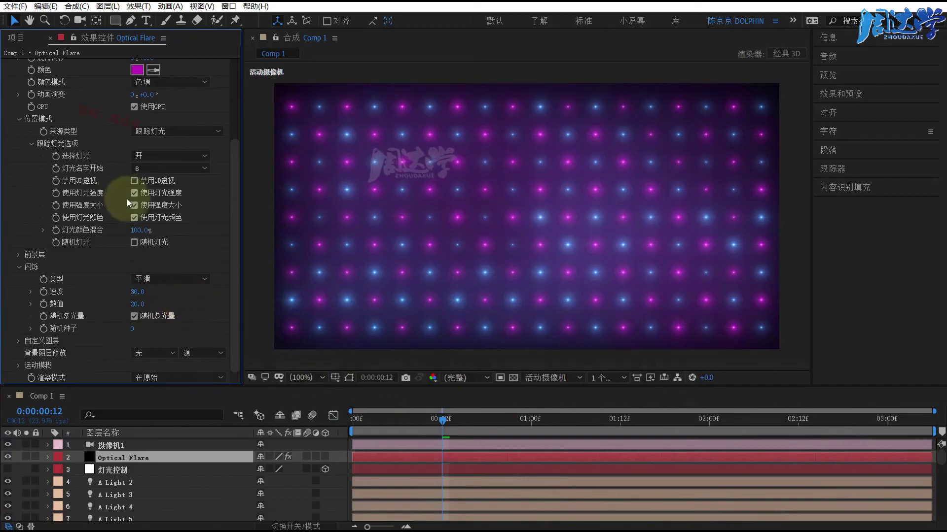
pyautogui.scroll(10, 98, 148)
pyautogui.click(5, 78)
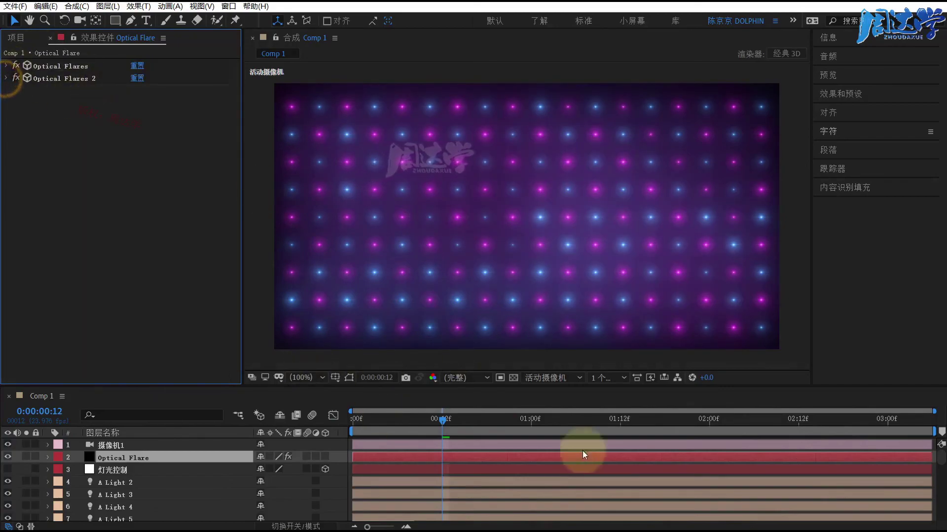
# Scrub the flickering blue-magenta grid, then show the Optical Flare layer's Foreground Layers settings.
pyautogui.moveTo(377, 425); pyautogui.dragTo(672, 424)
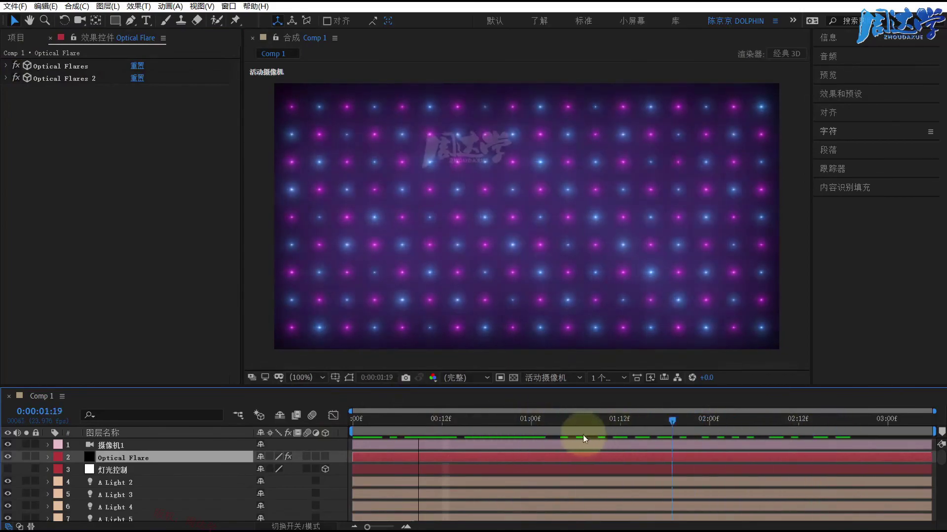
pyautogui.moveTo(582, 435)
pyautogui.mouseDown()
pyautogui.moveTo(849, 430)
pyautogui.moveTo(524, 429)
pyautogui.mouseUp()
pyautogui.click(120, 458)
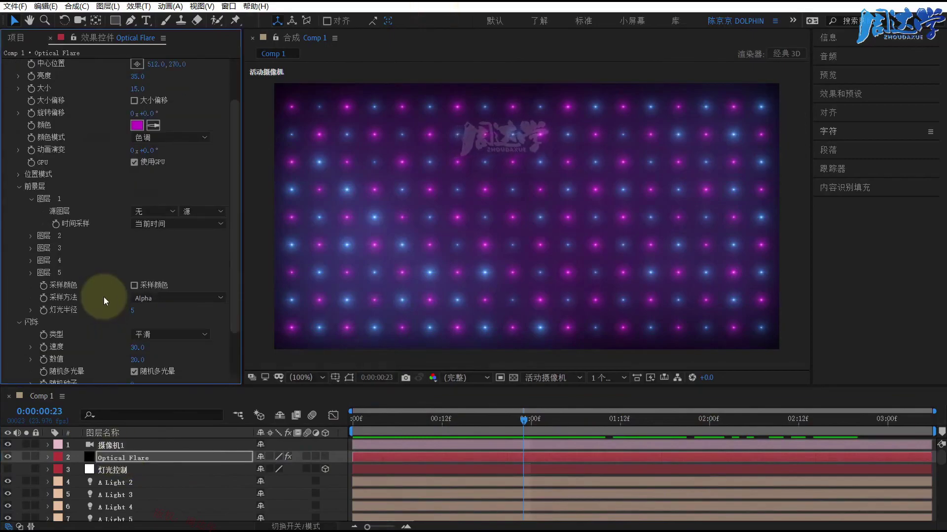
pyautogui.scroll(3, 104, 297)
pyautogui.scroll(-3, 69, 241)
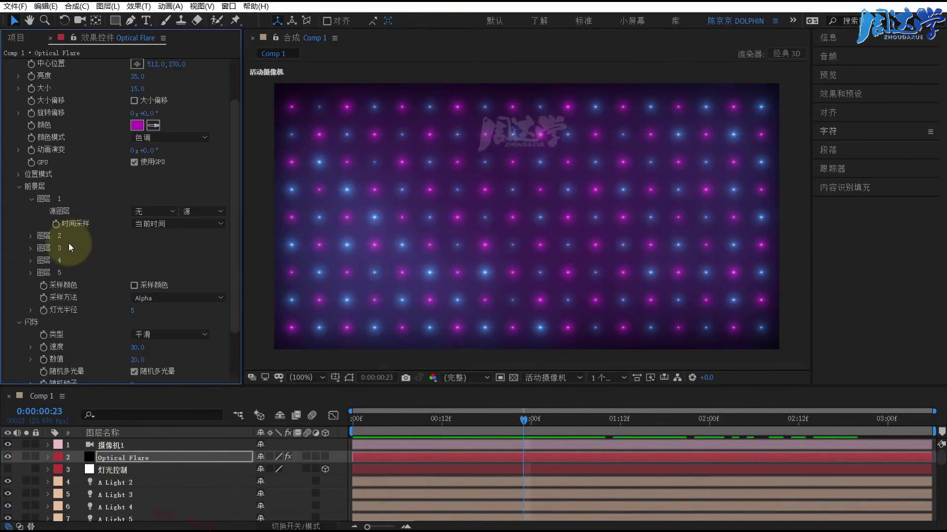